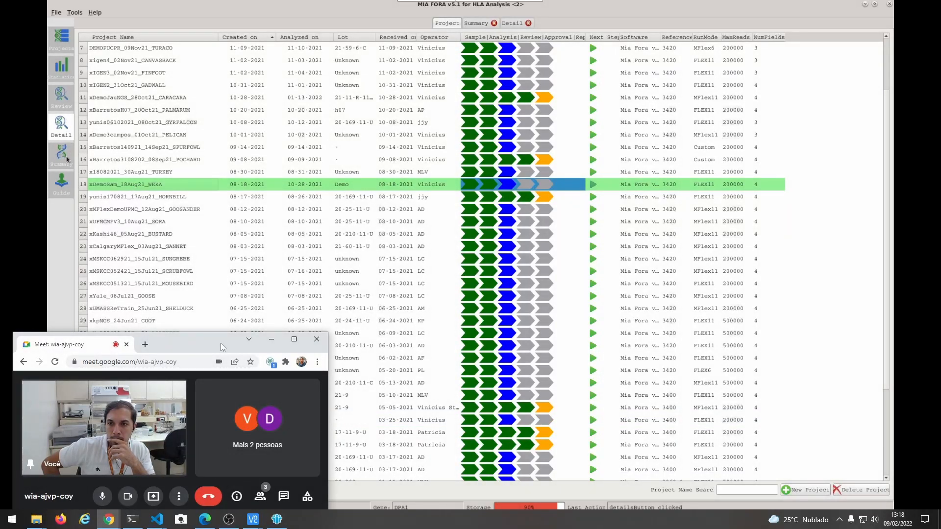
- Open the summary of project xDemoSam_18Aug21_WEKA and the detailed DQB1 results of sample 50 (Plate03_B07)
left_click(133, 169)
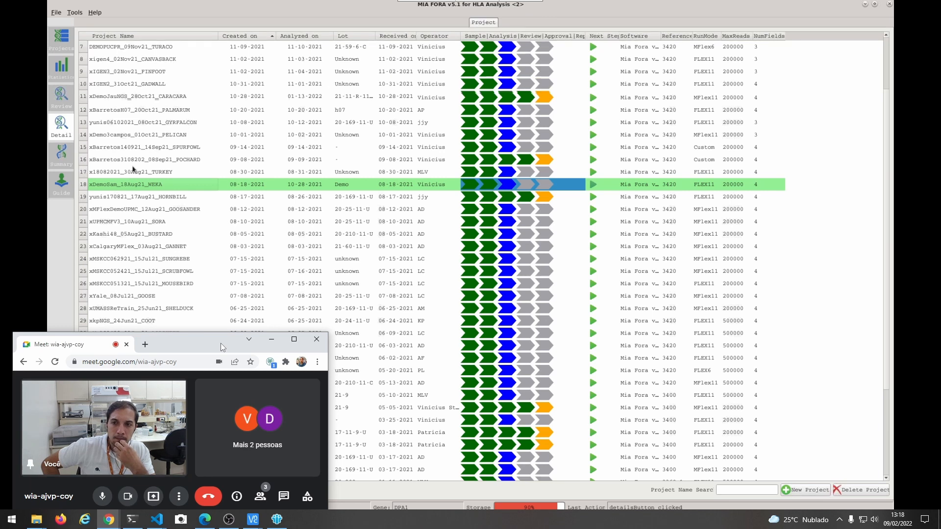
left_click(63, 160)
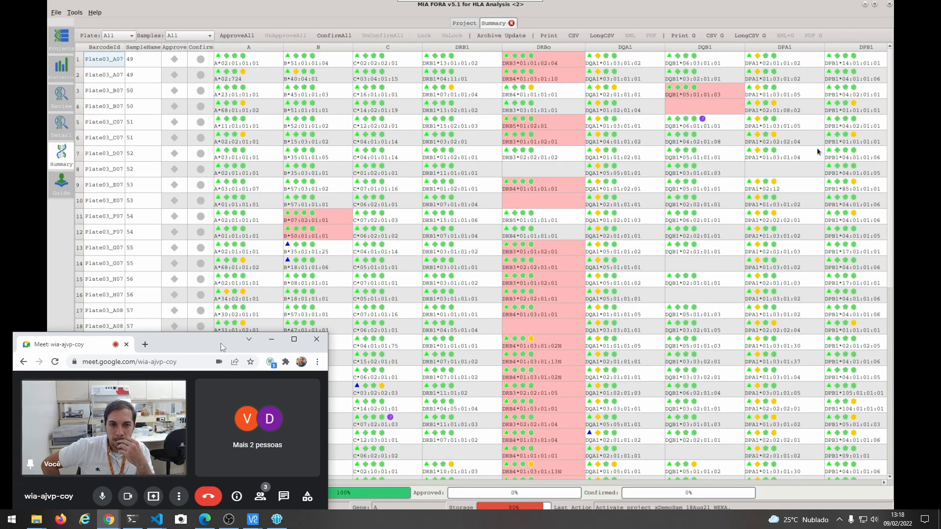
mouse_move(700, 92)
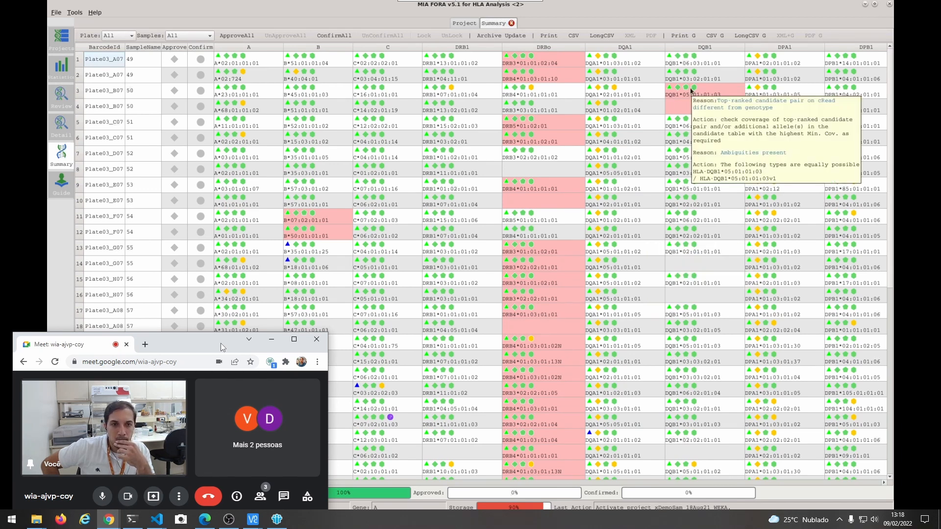
left_click(690, 88)
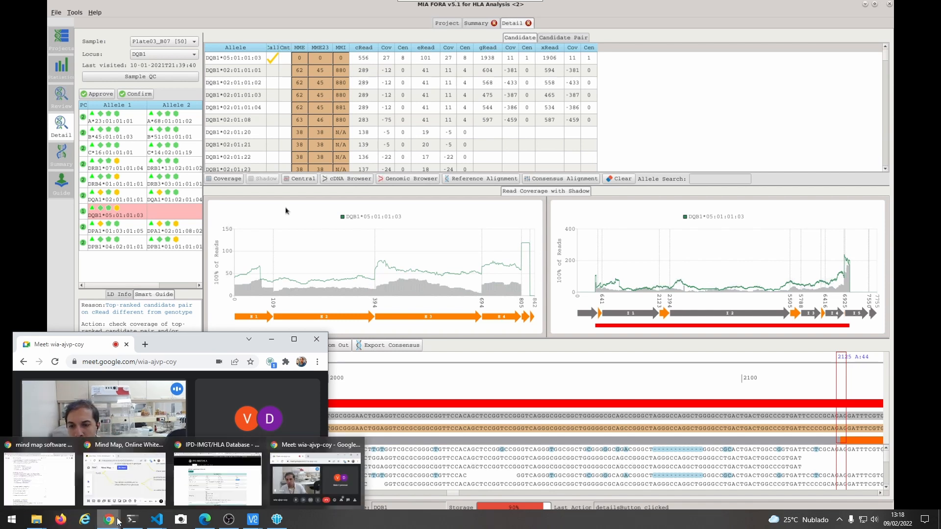
- Switch to the Miro mind map and add the child node "Problema no algoritmo phasing" under "Top ranked candidate pair on cRead different from genotype"
left_click(130, 499)
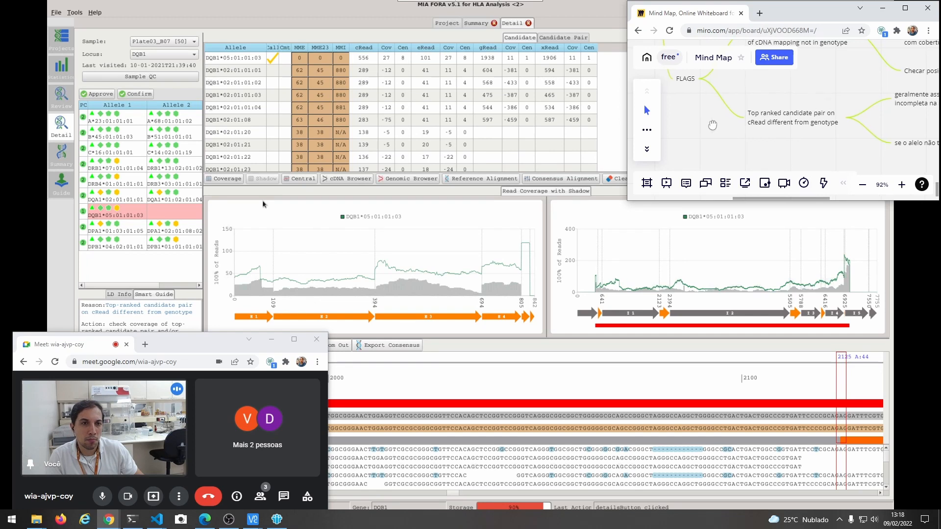
left_click_drag(735, 138, 771, 133)
left_click(852, 132)
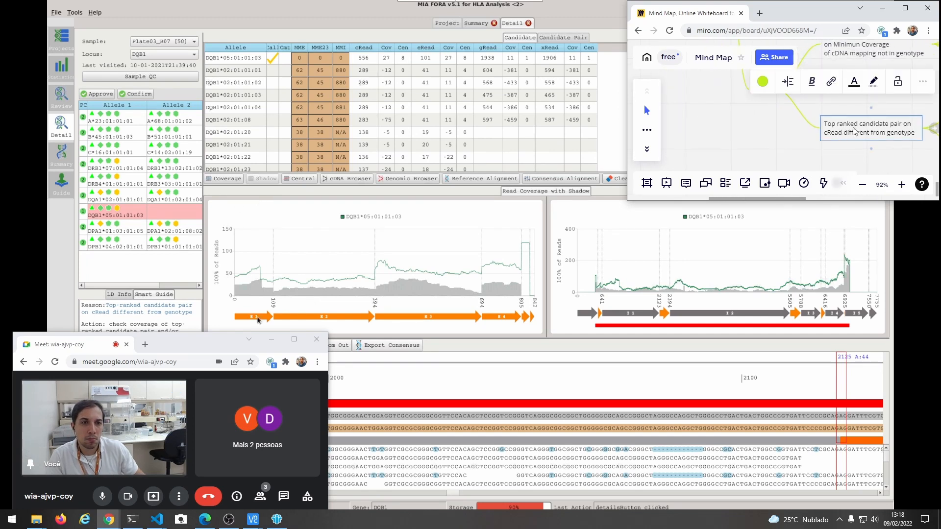
left_click(853, 130)
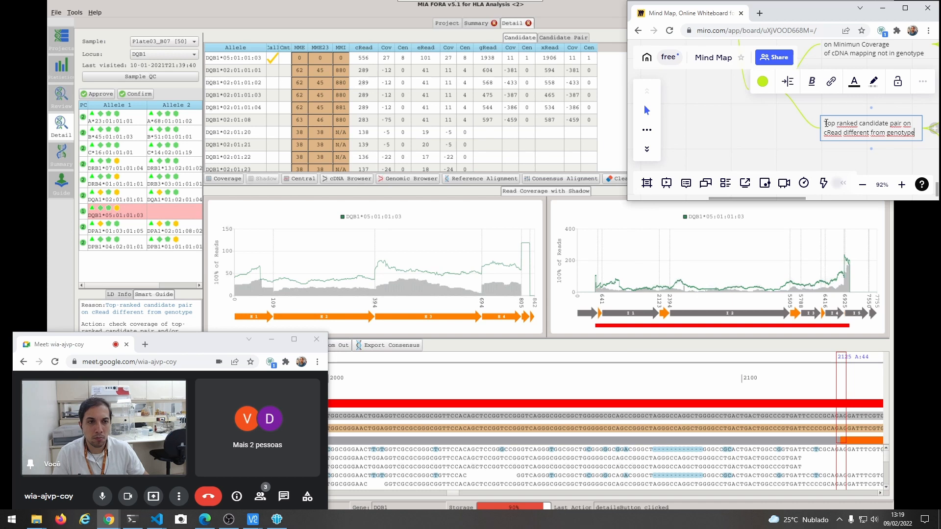
key("ctrl+a")
key("Escape")
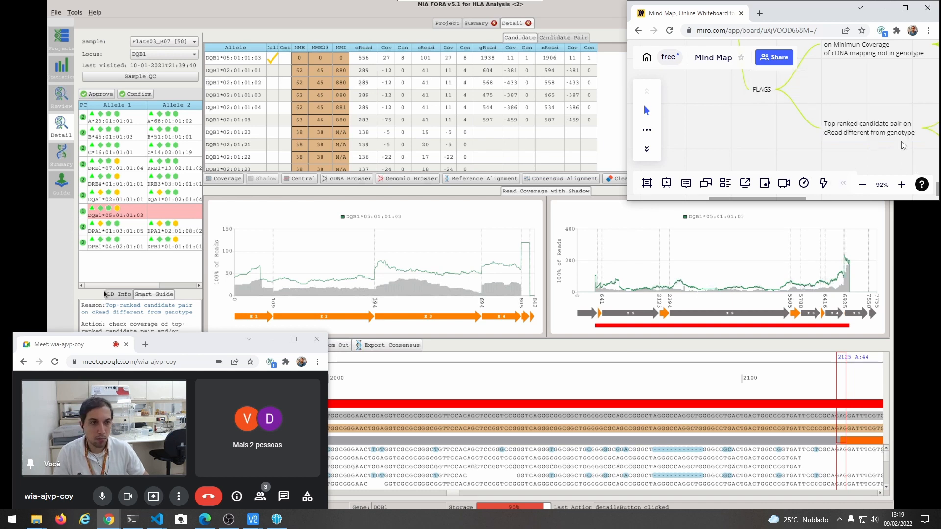
left_click_drag(845, 153, 817, 152)
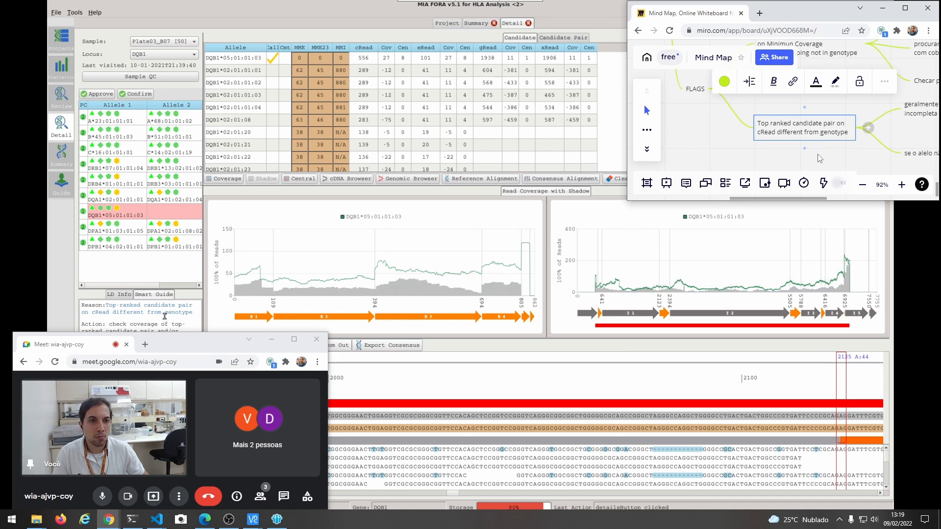
left_click_drag(824, 149, 783, 139)
left_click(827, 118)
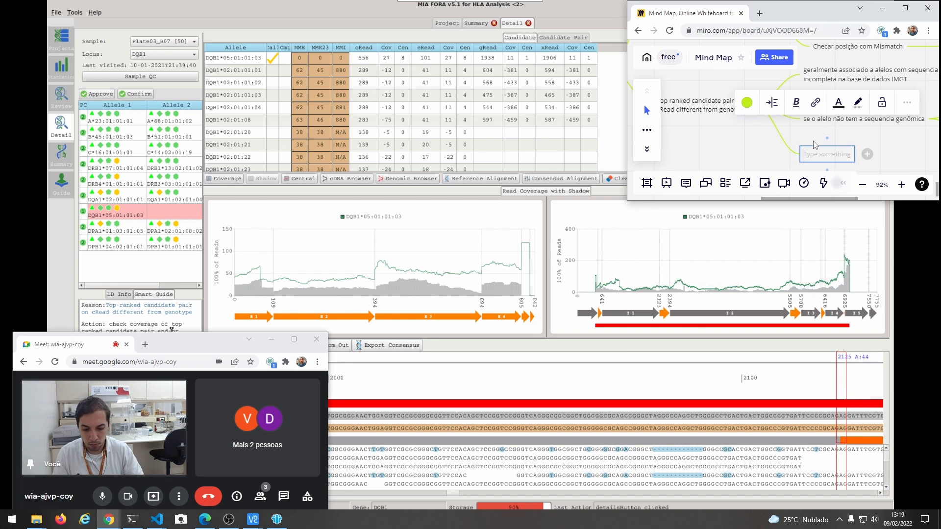
type("Problema no alg")
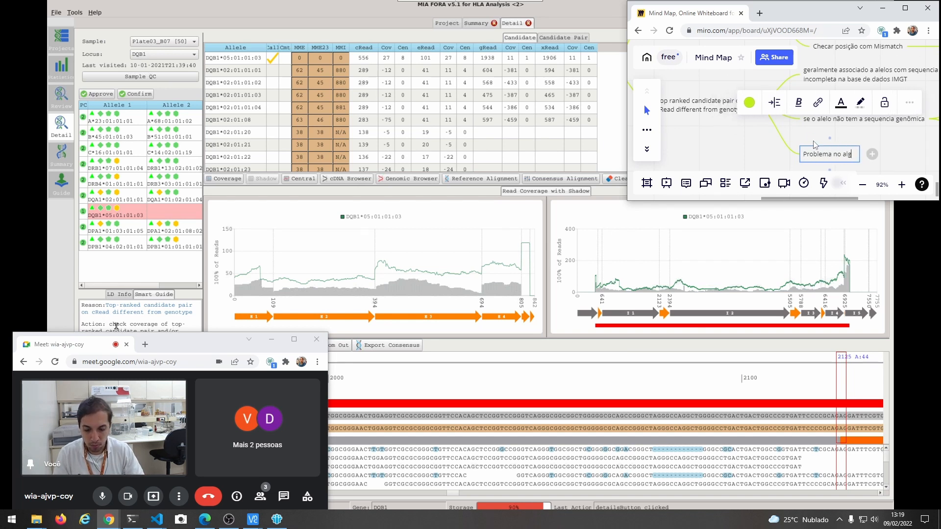
type("oritmo phasing")
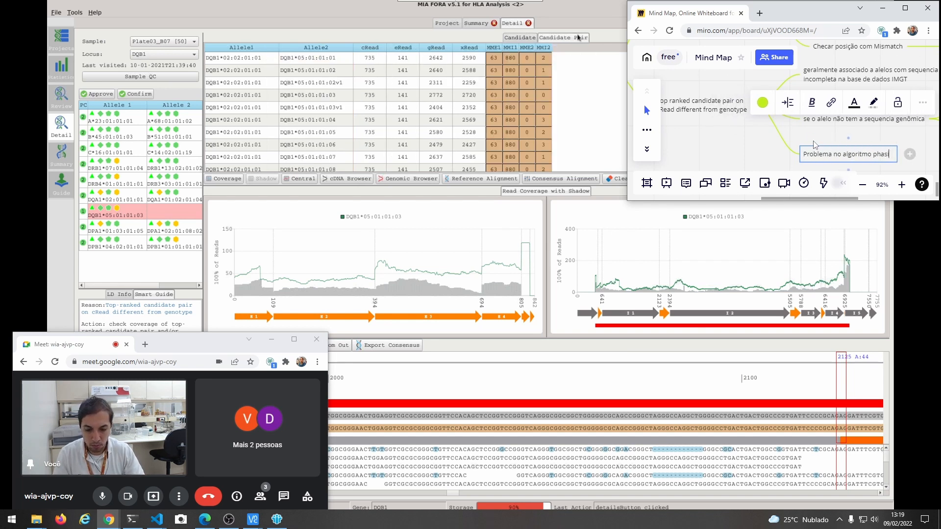
left_click(880, 138)
- Plot the first DQB1 candidate pair in MIA FORA, and add the node "Grafico cDNA apenas com 01 alelo" under "Problema no algoritmo phasing" in Miro
left_click_drag(871, 134, 781, 127)
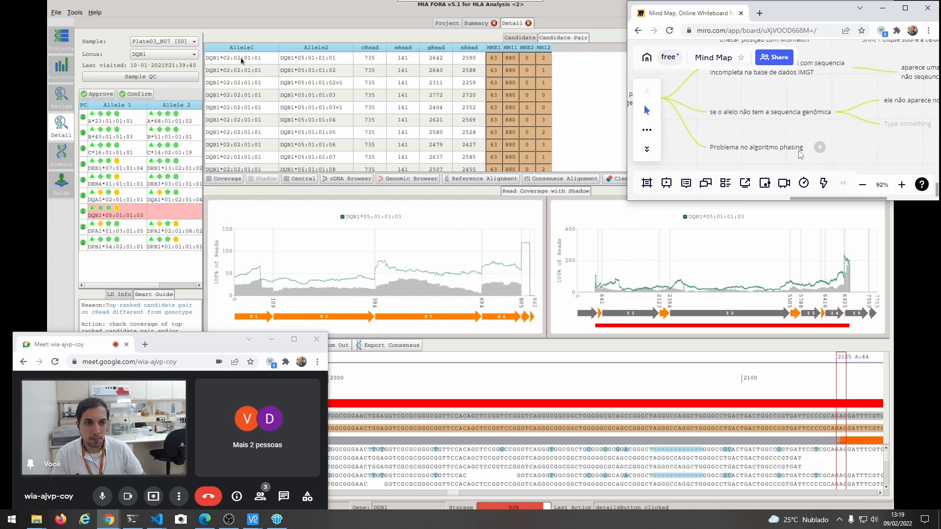
left_click(799, 154)
left_click(241, 59)
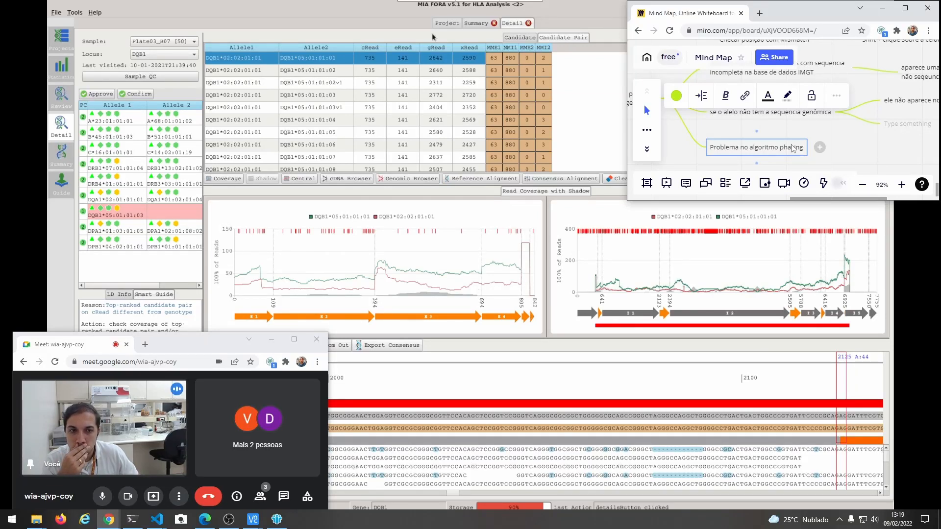
left_click(536, 37)
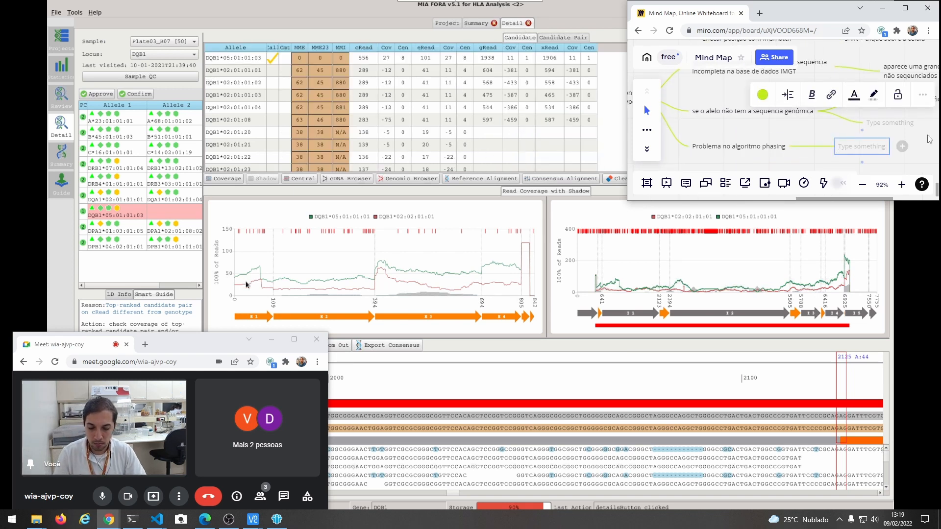
mouse_move(386, 269)
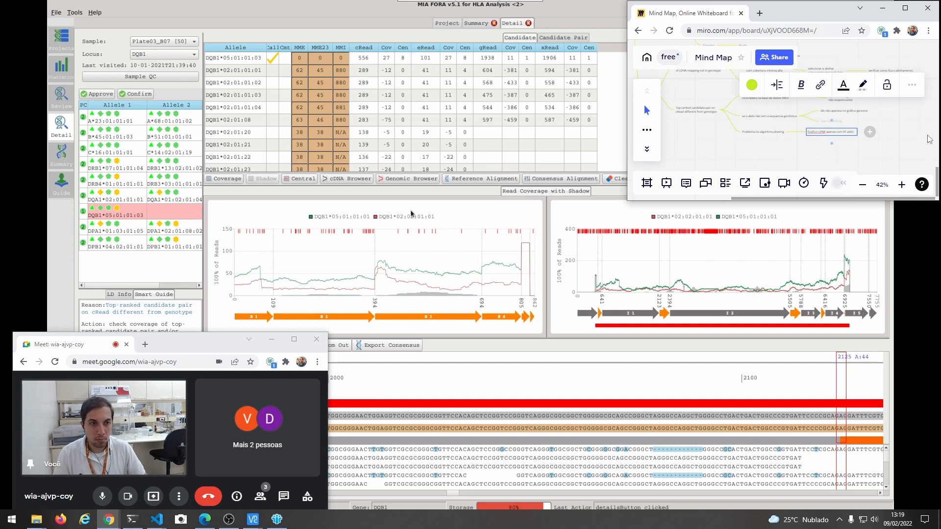
scroll(678, 137, "up", 2)
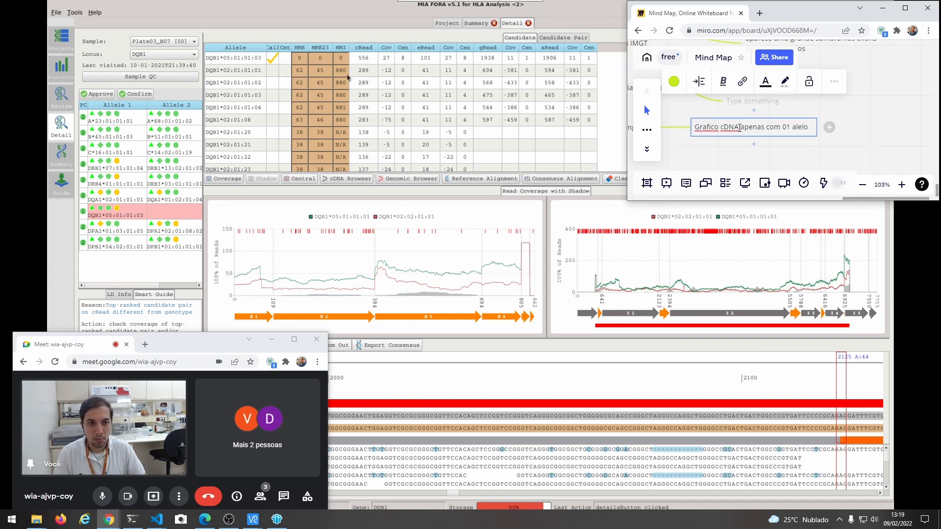
- Shorten the new node to "Grafico cDNA" and move "apenas com 01 alelo" into its own child node
left_click(743, 127, "shift")
key("ctrl+x")
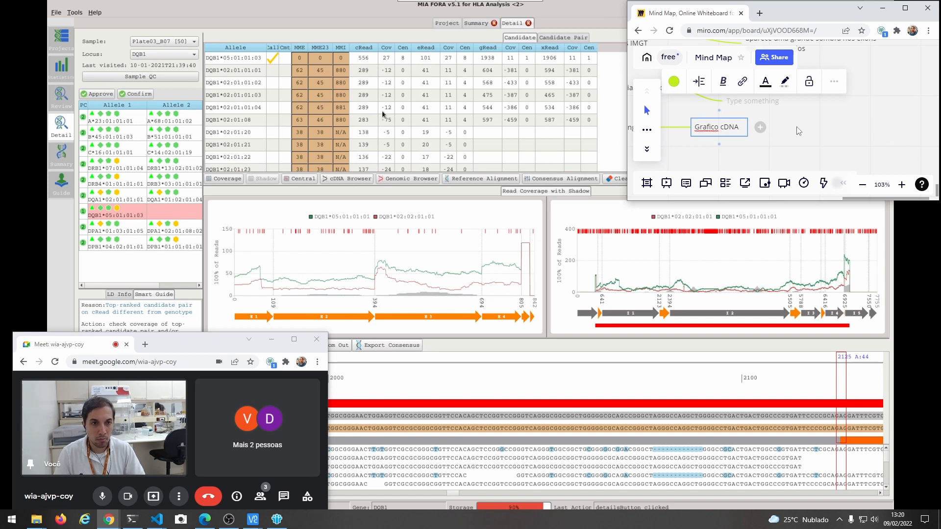
key("Return")
left_click(731, 119)
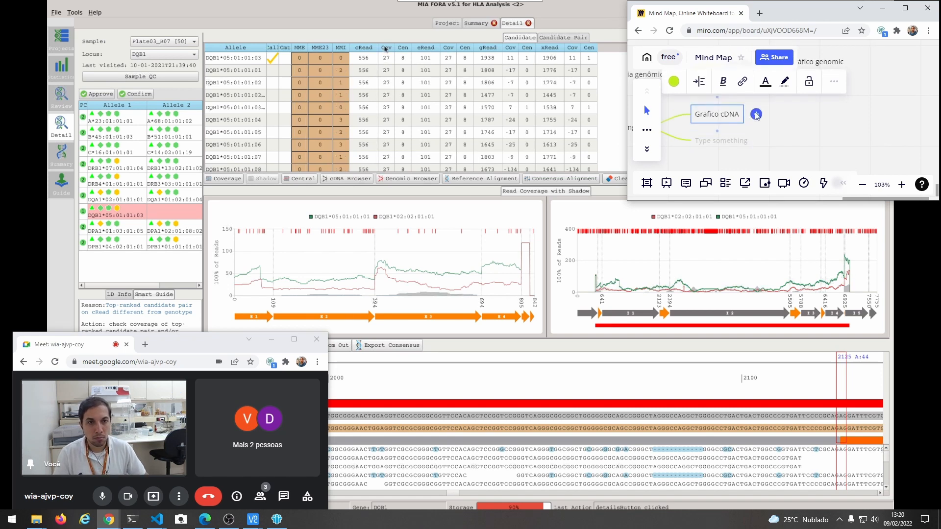
left_click(756, 114)
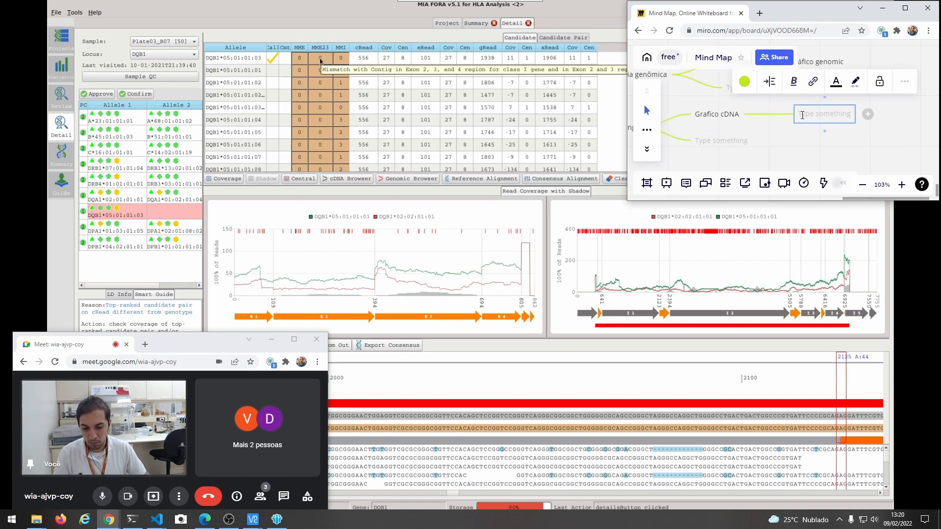
key("ctrl+v")
- Add the child node "Alto numero de leituras não alinhadas (background)" under "Grafico cDNA", plus an empty node below it
key("Return")
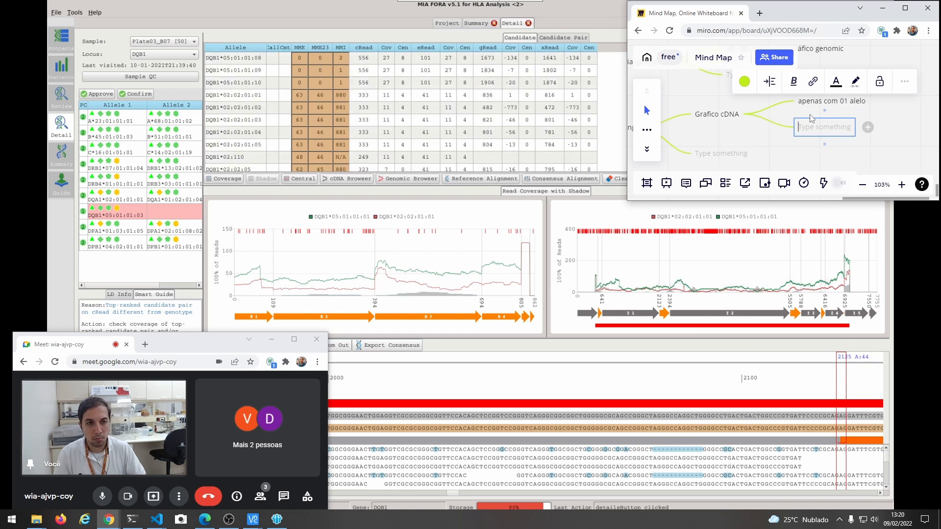
type("Alto")
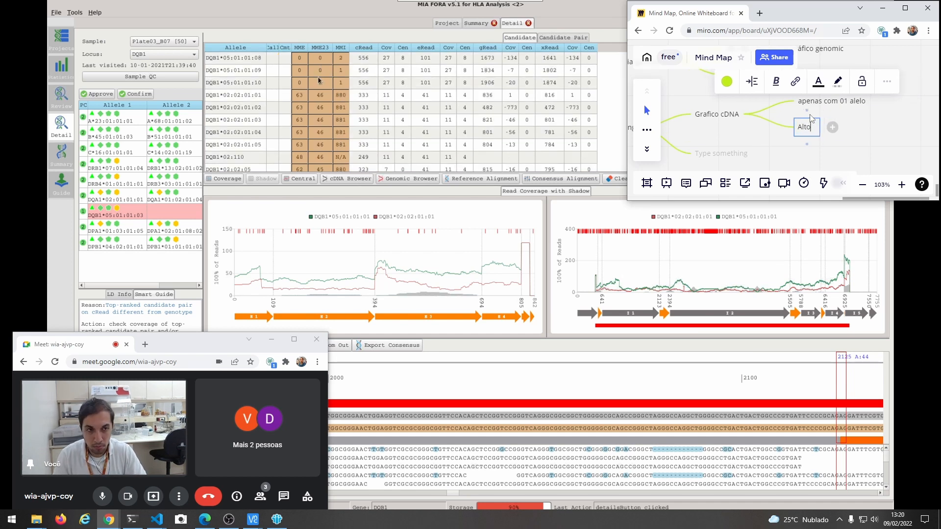
type(" num")
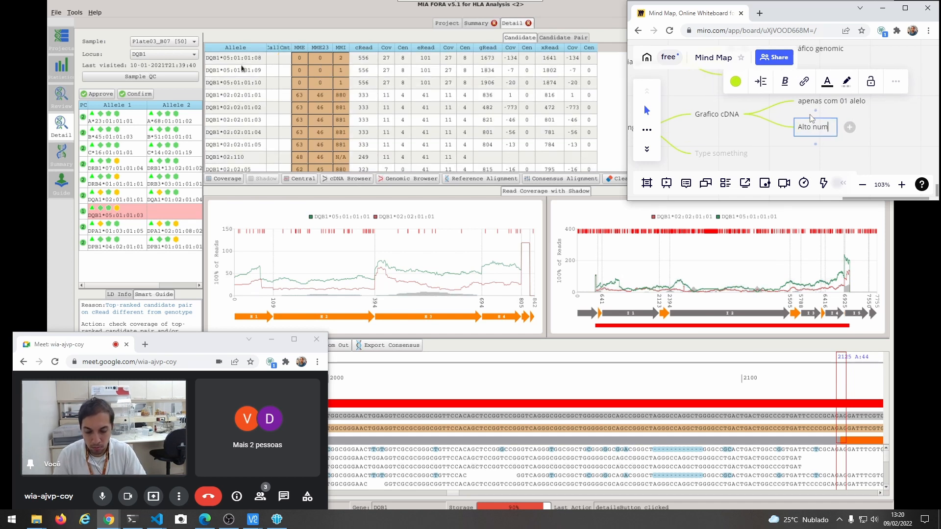
type("ero de leituras n")
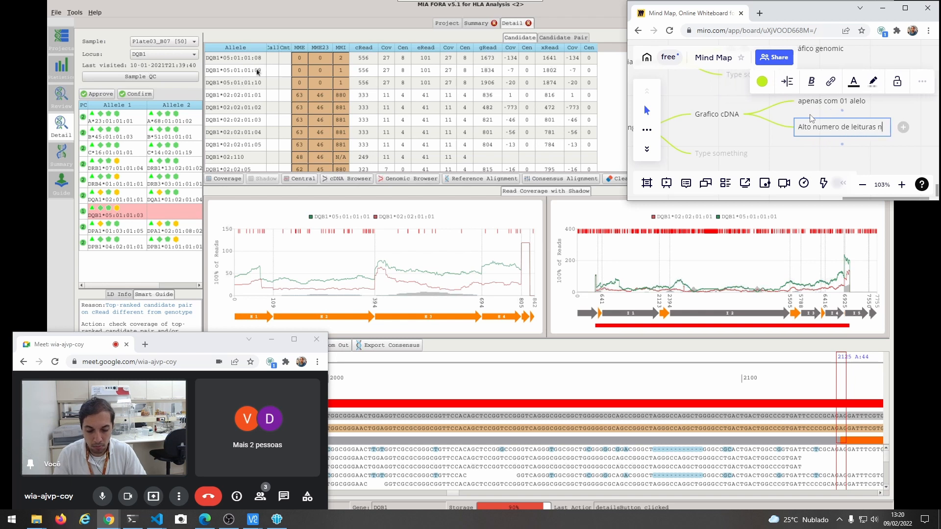
type("ão alinhadas")
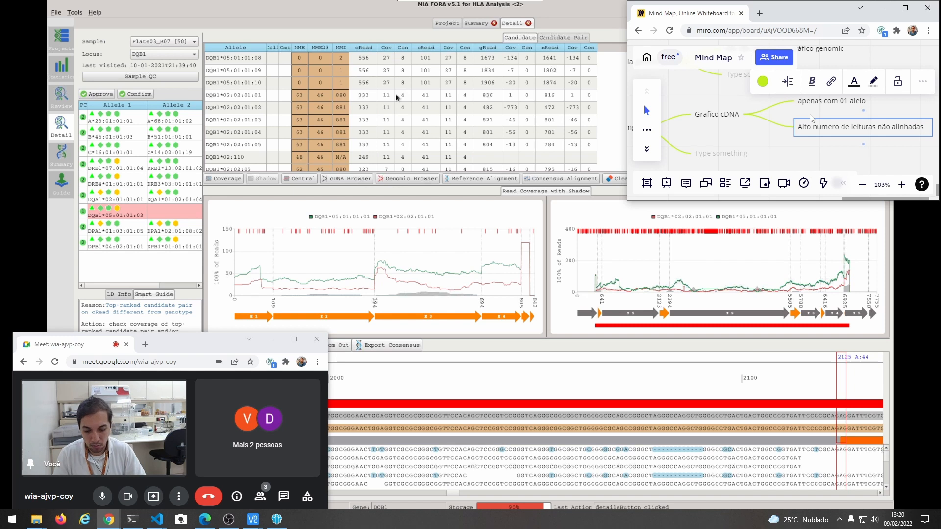
type(" (back")
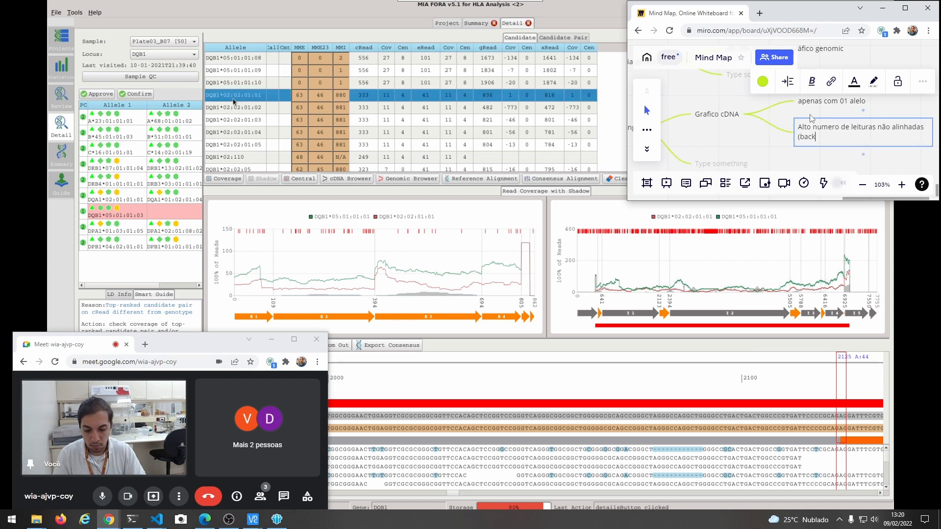
type("ground")
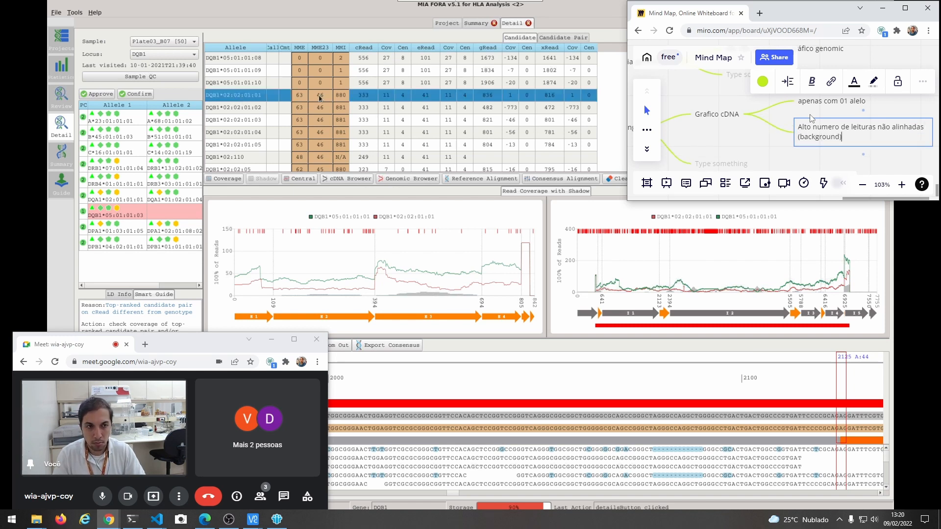
key("Return")
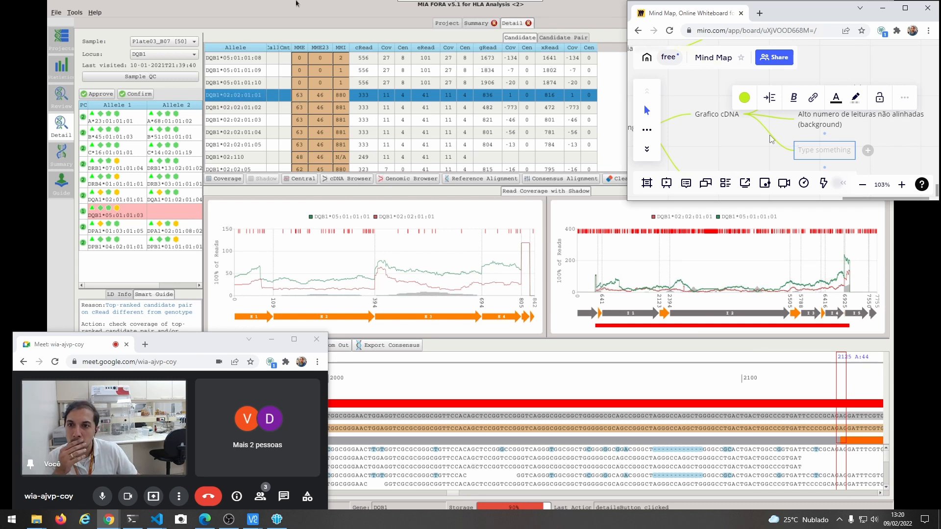
left_click(723, 147)
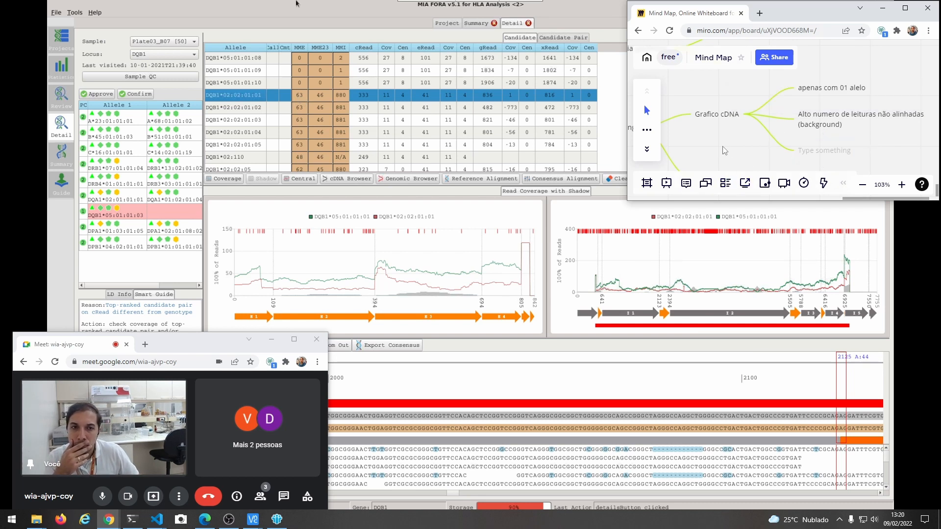
- Label the empty child node of "Grafico cDNA" as "Phasing"
left_click_drag(721, 146, 727, 135)
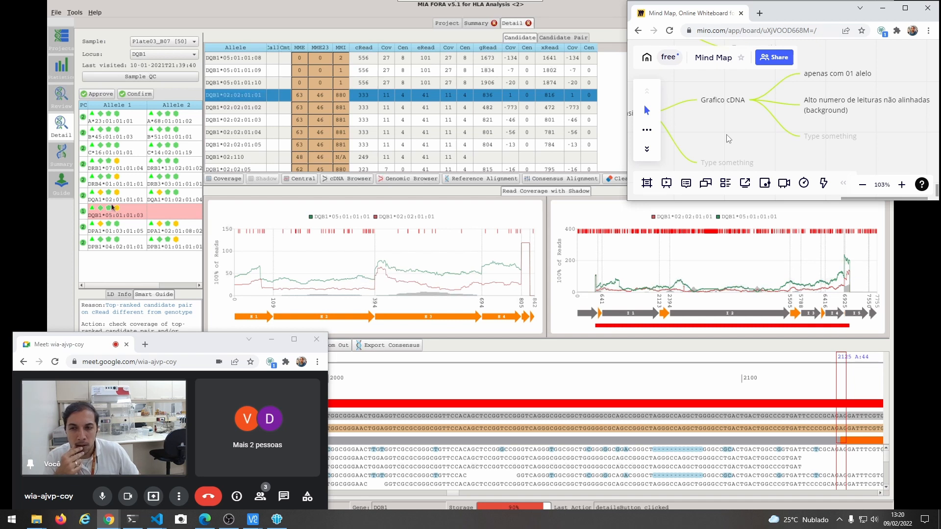
left_click(153, 77)
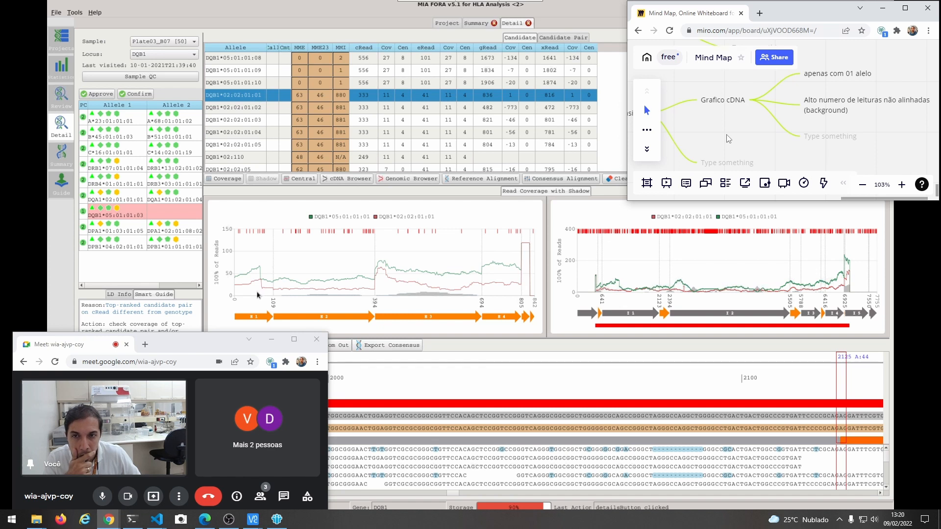
left_click_drag(736, 136, 704, 137)
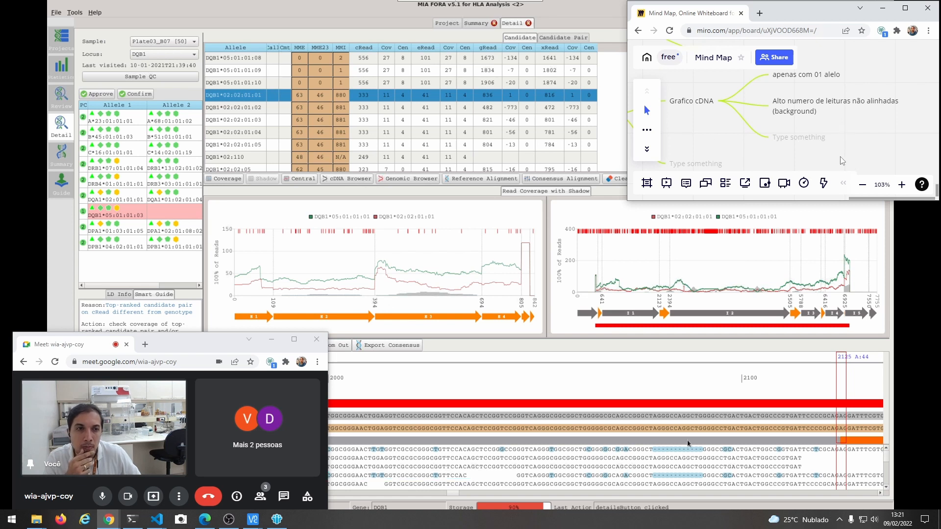
left_click_drag(842, 160, 775, 162)
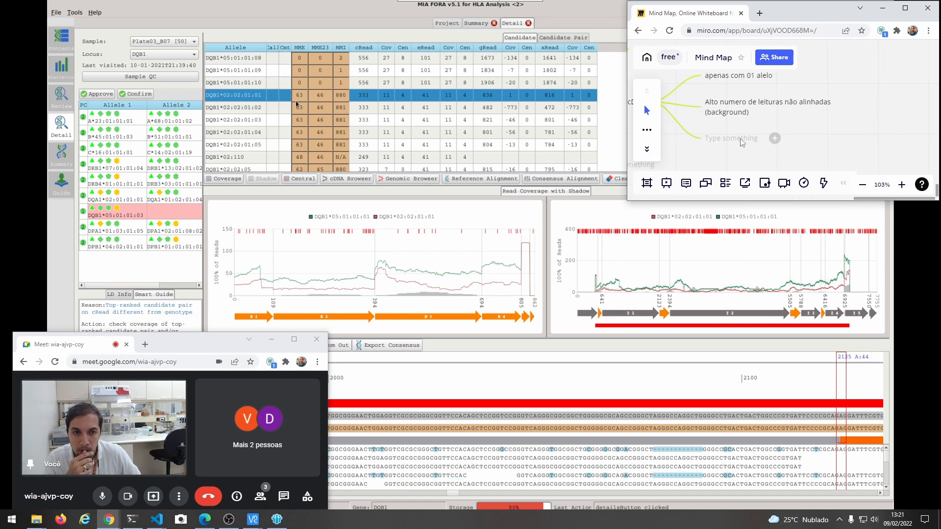
left_click(741, 138)
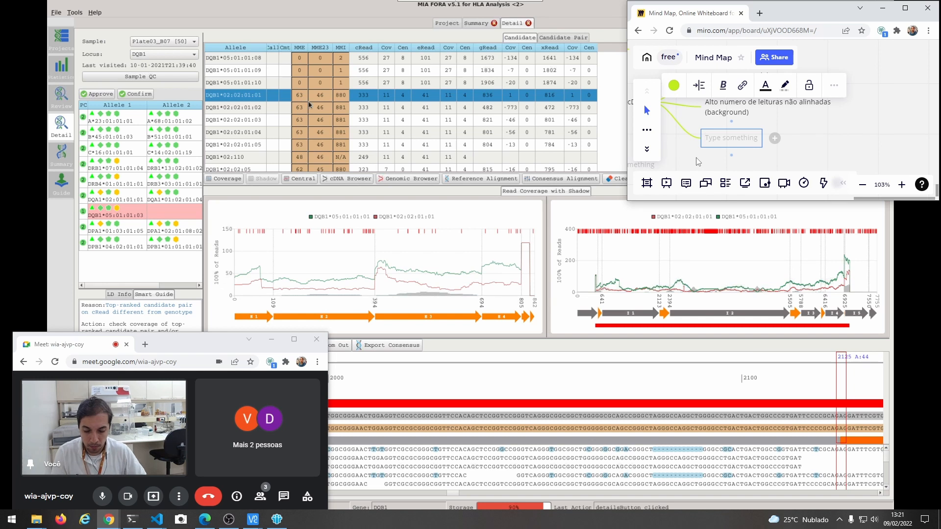
type("Phasing")
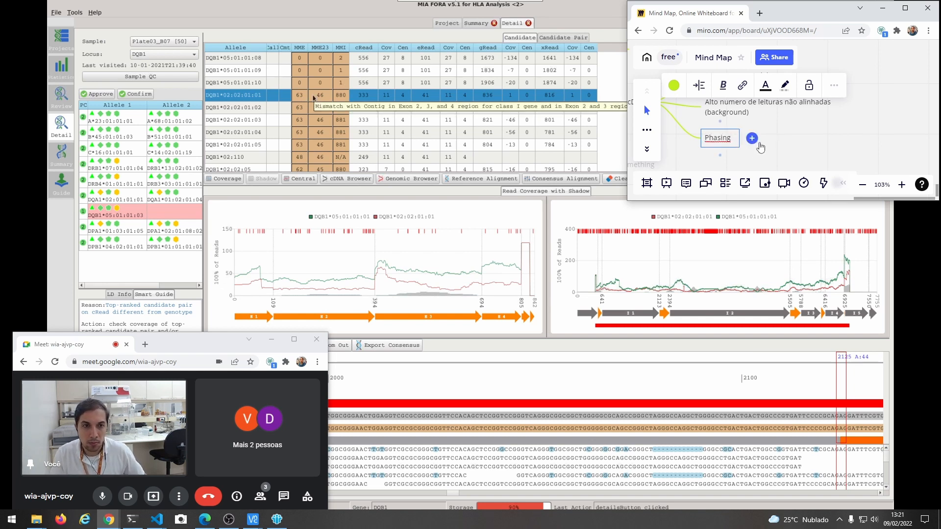
- Add the child node "não detectou o segundo alelo" under "Phasing" in Miro, checking the DQB1 candidate pairs in MIA FORA
left_click(759, 144)
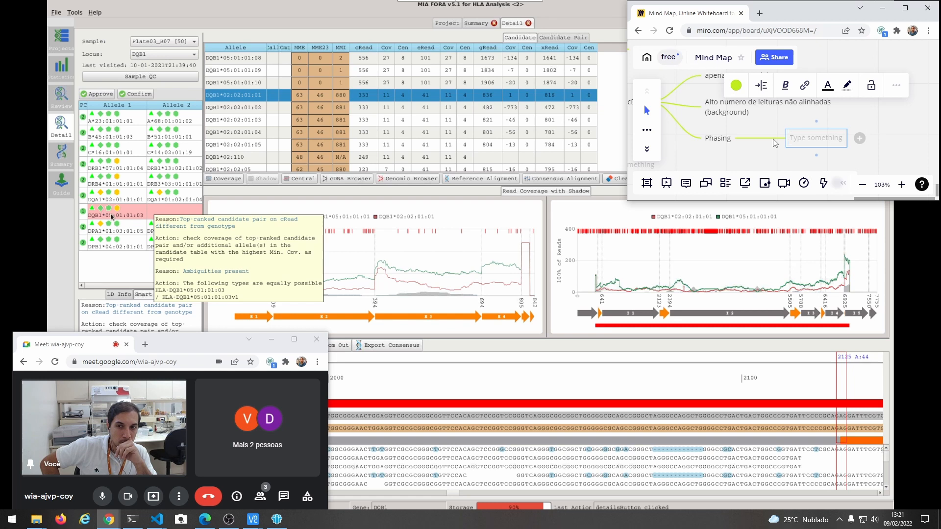
left_click(563, 39)
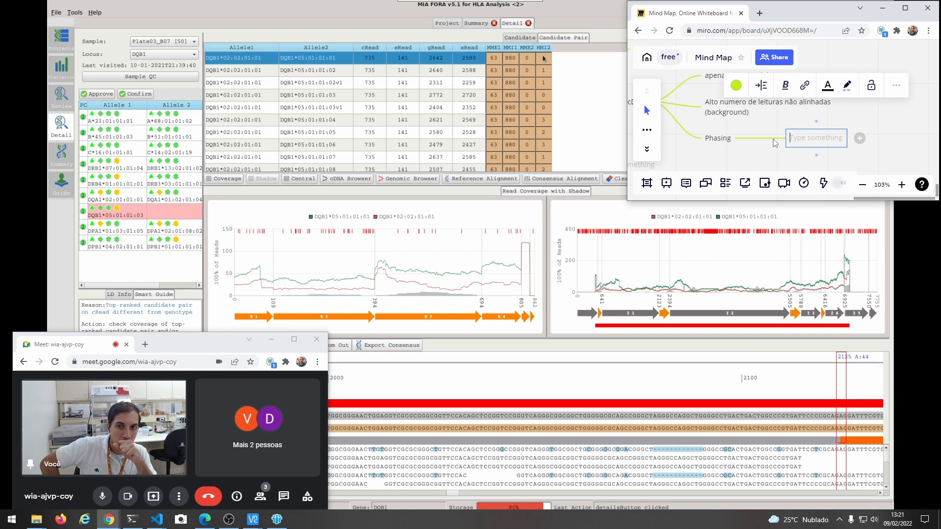
left_click(520, 39)
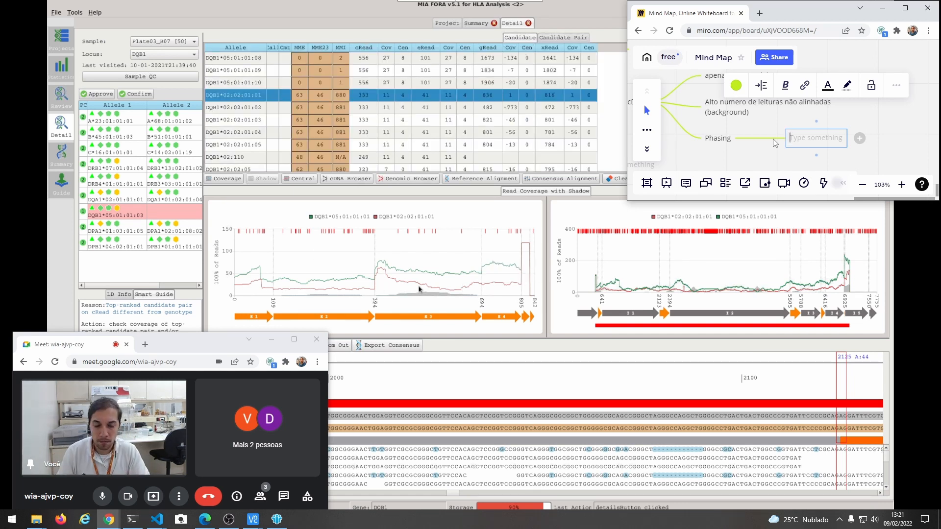
type("não dete")
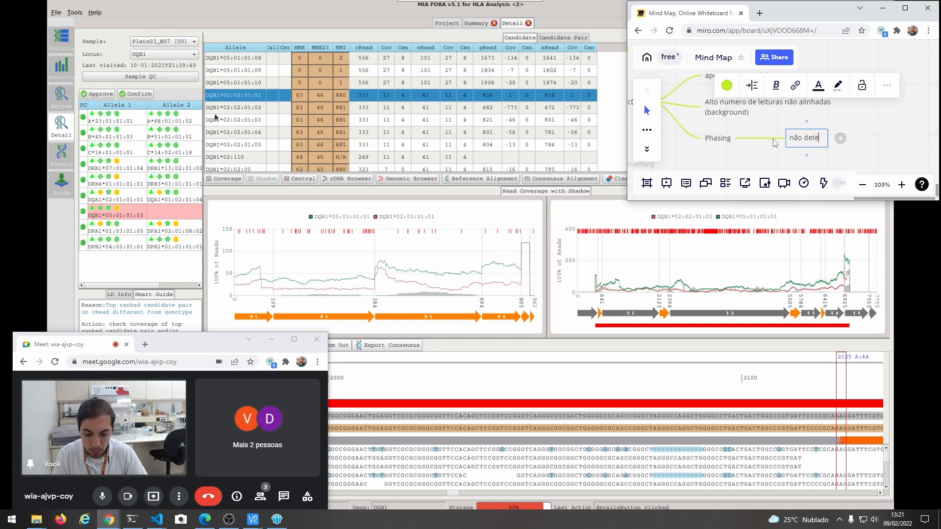
type("ctou o segund")
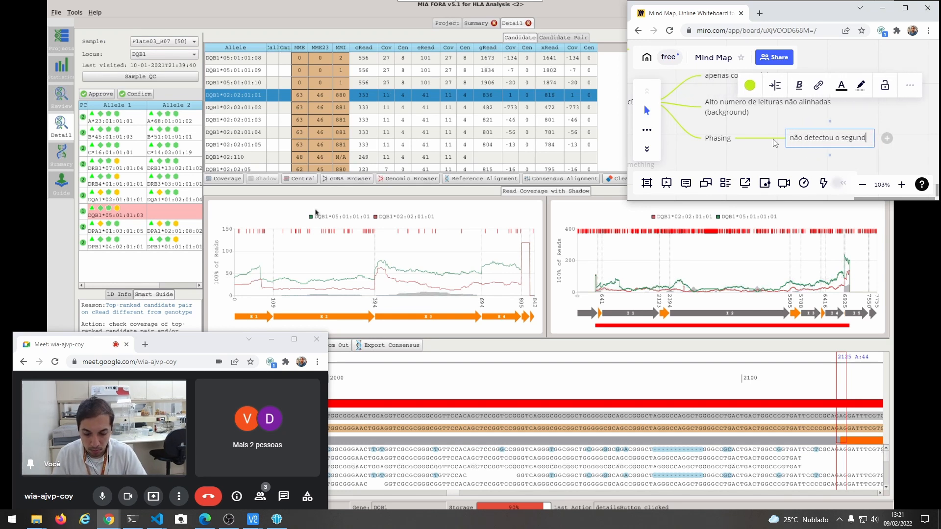
type("o alelo")
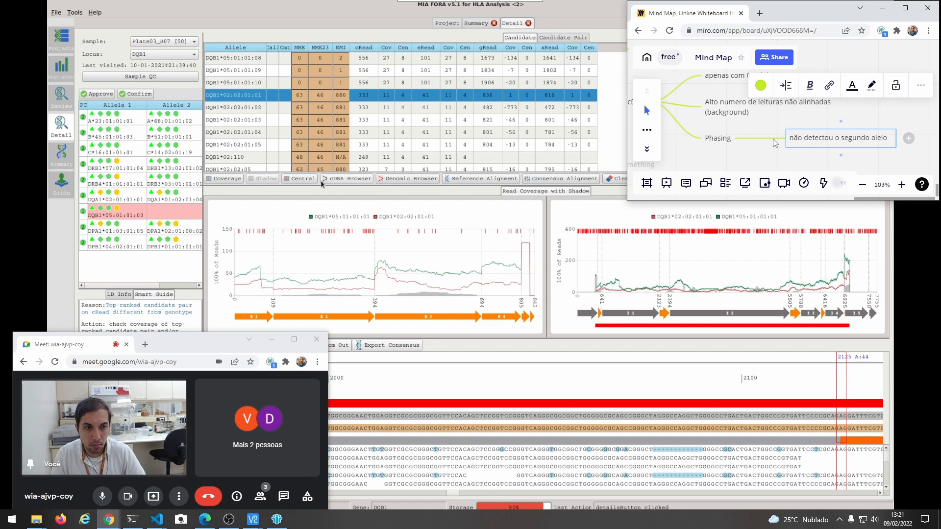
- Add the child node "Atribui a ele grande número de mismatches" under "Phasing", plus an empty node below it
key("Return")
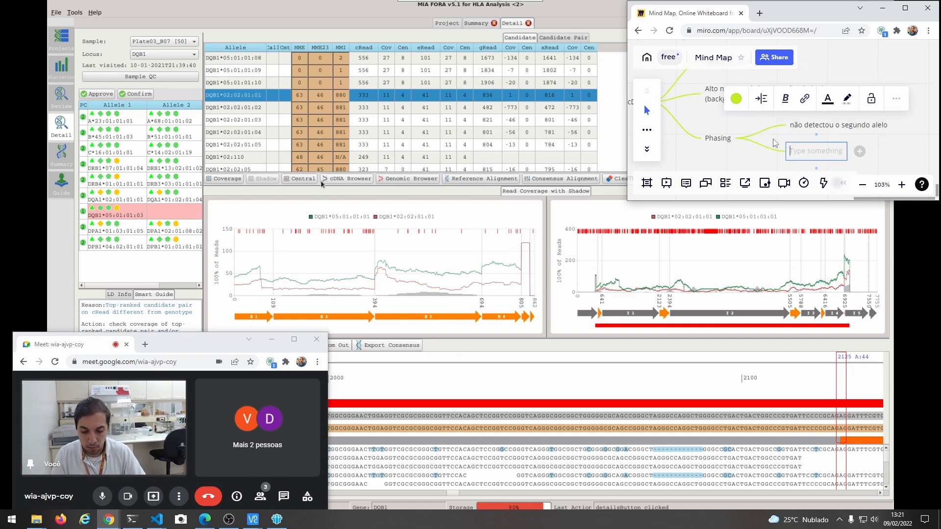
type("rankia el")
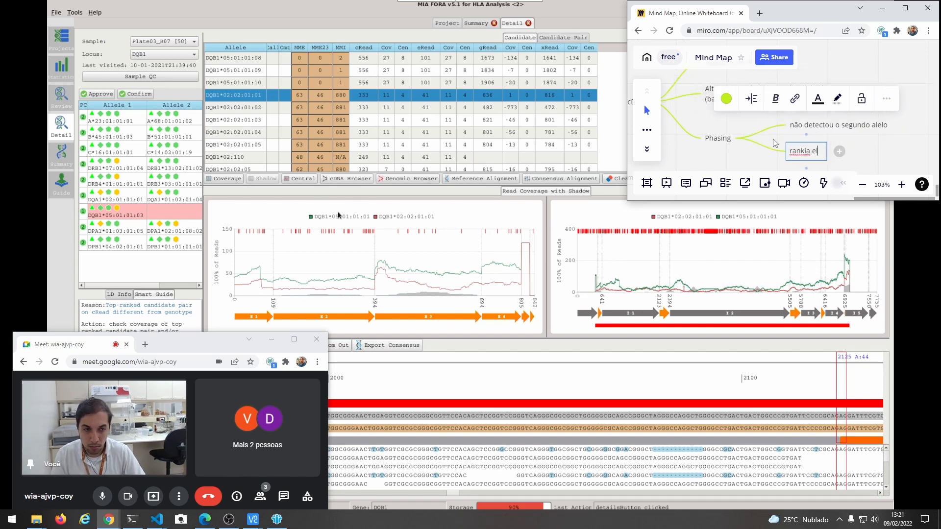
type("e com")
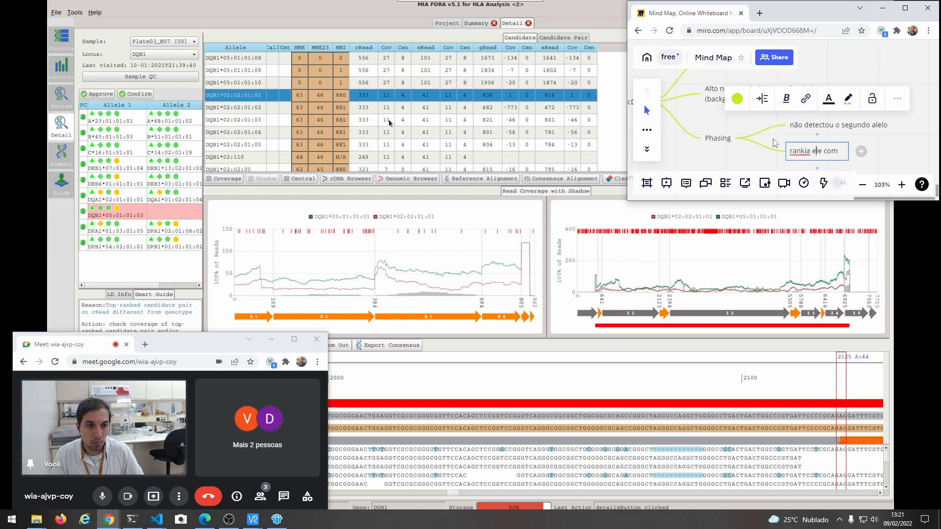
key("ctrl+shift+Left")
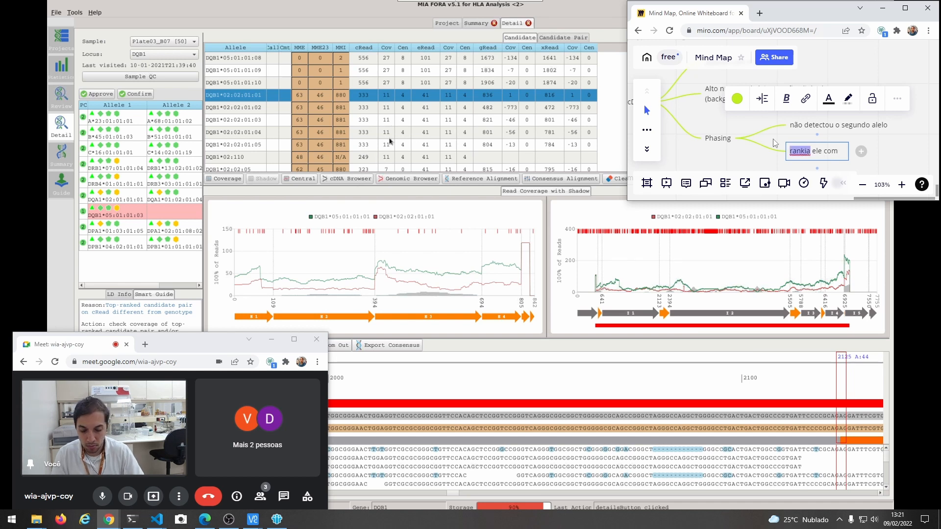
type("Atribui a")
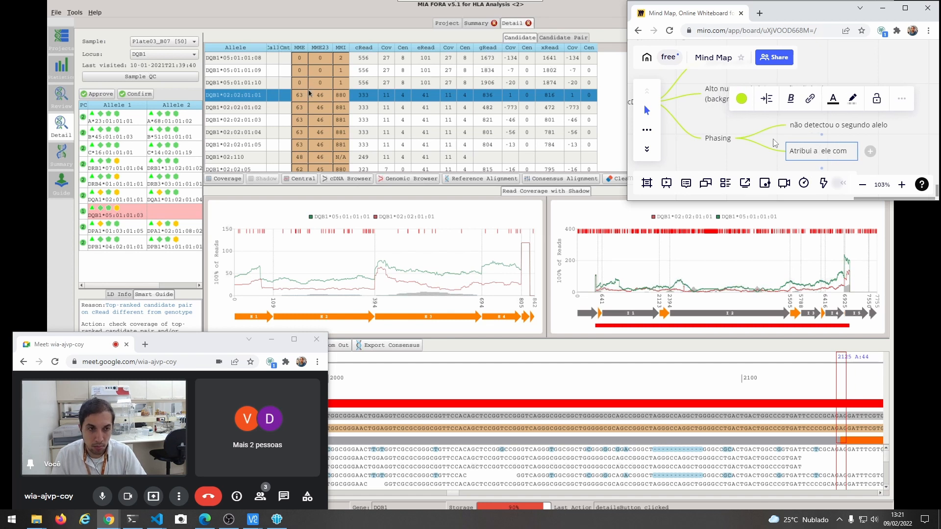
key("BackSpace")
key("BackSpace")
key("BackSpace")
key("BackSpace")
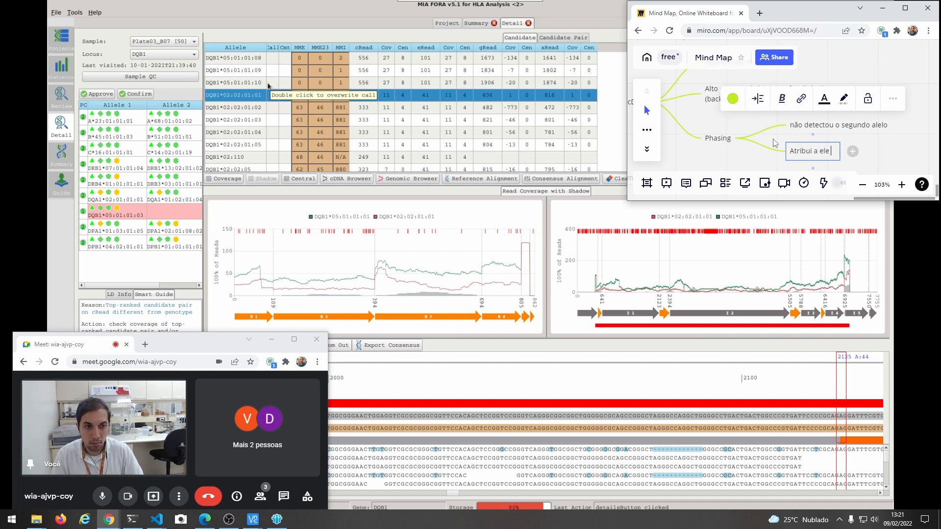
type("grande nú")
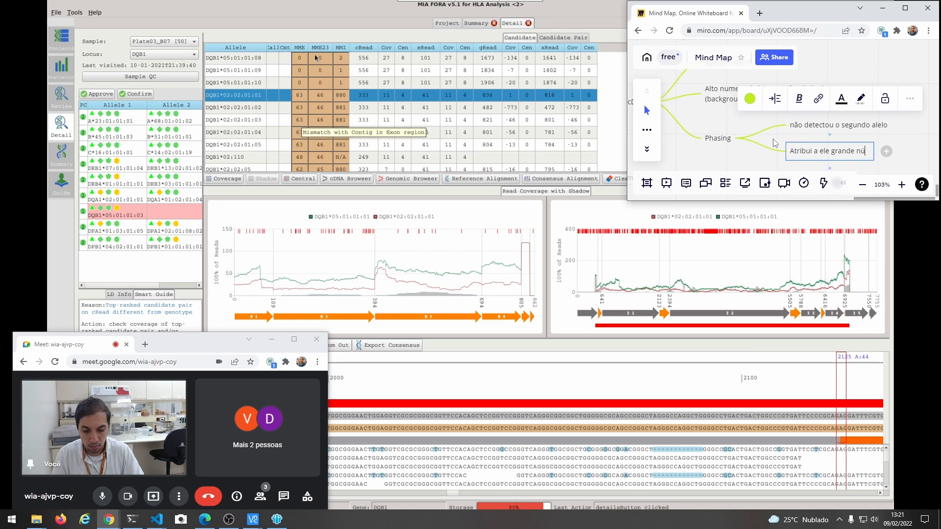
type("mero de mimat")
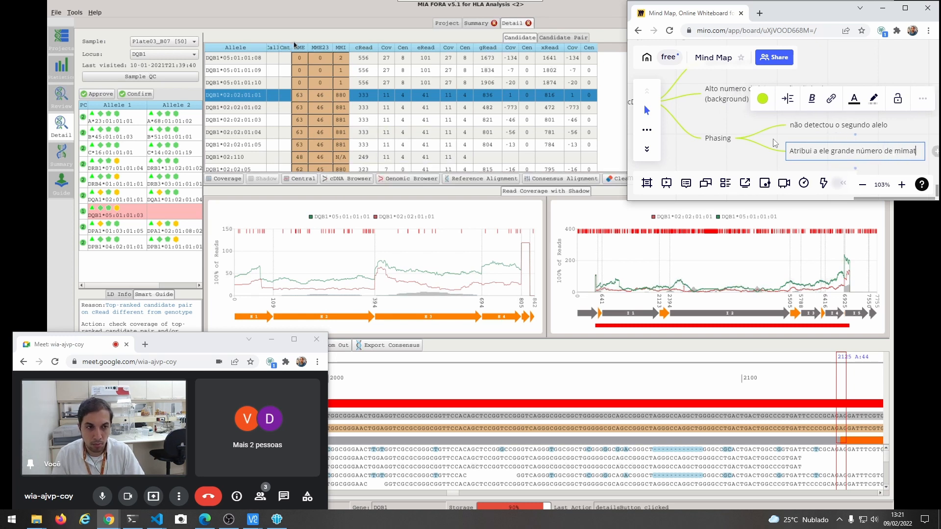
type("ches")
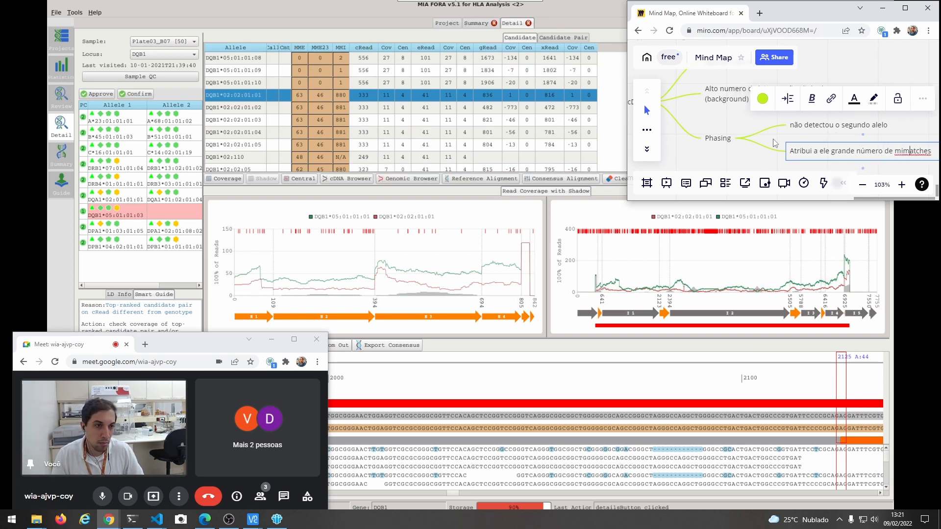
key("BackSpace")
type("s")
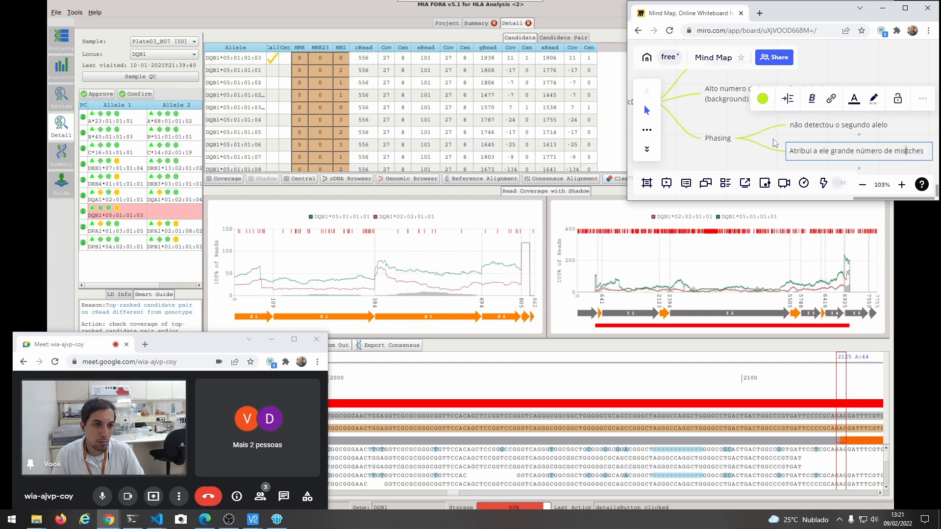
type("ma")
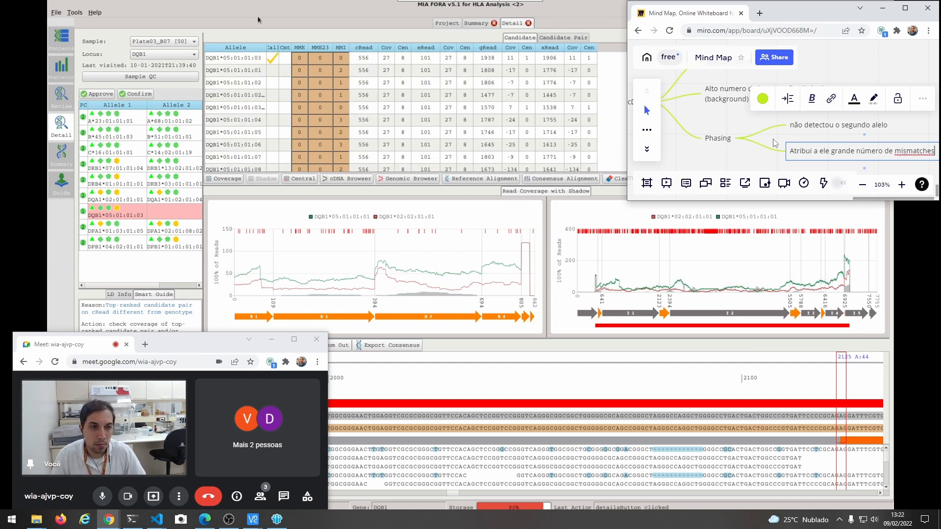
key("Return")
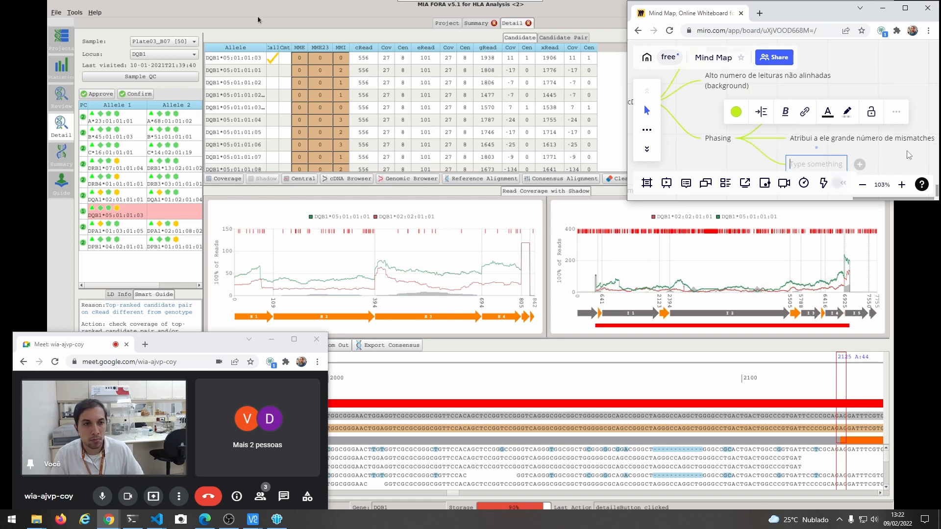
- Add the child node "Desconsiderar os MMs" to "Atribui a ele grande número de mismatches"
left_click_drag(878, 151, 798, 151)
left_click(835, 143)
left_click(871, 138)
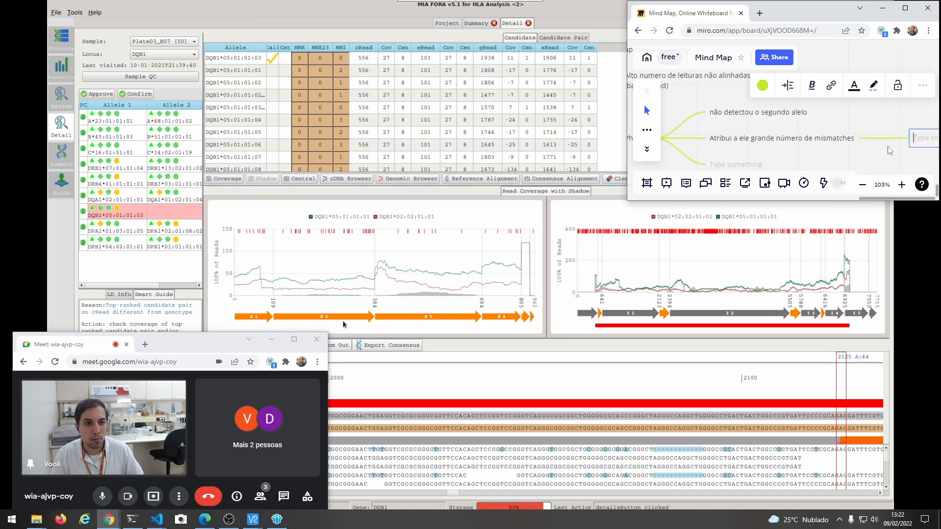
type("Desconside")
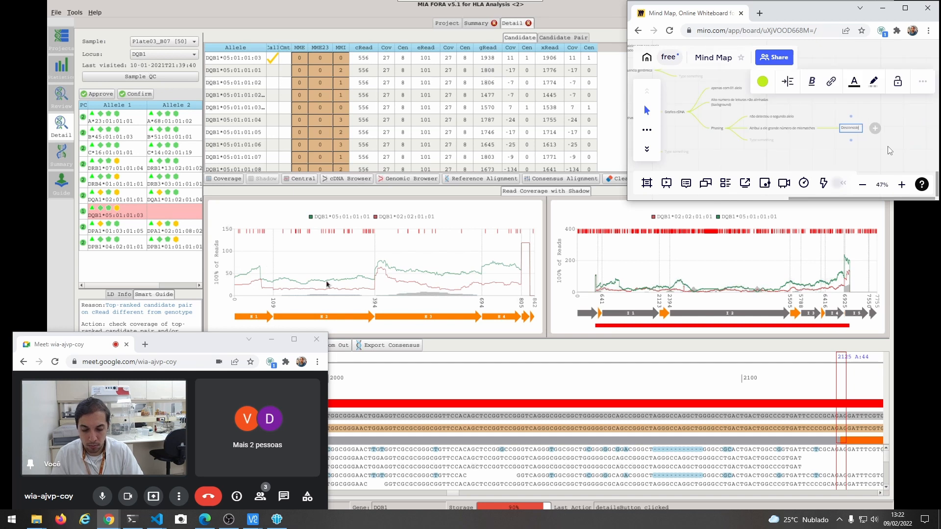
type("rar")
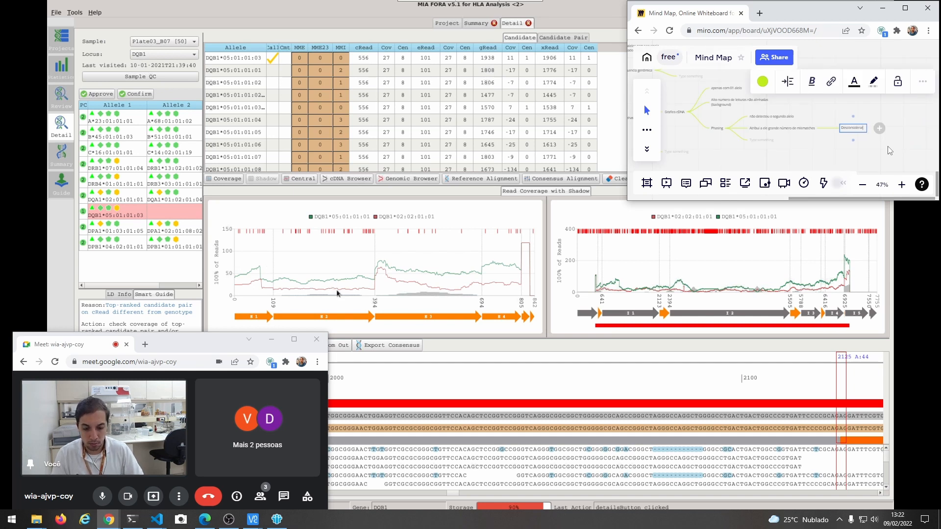
type(" as MMI")
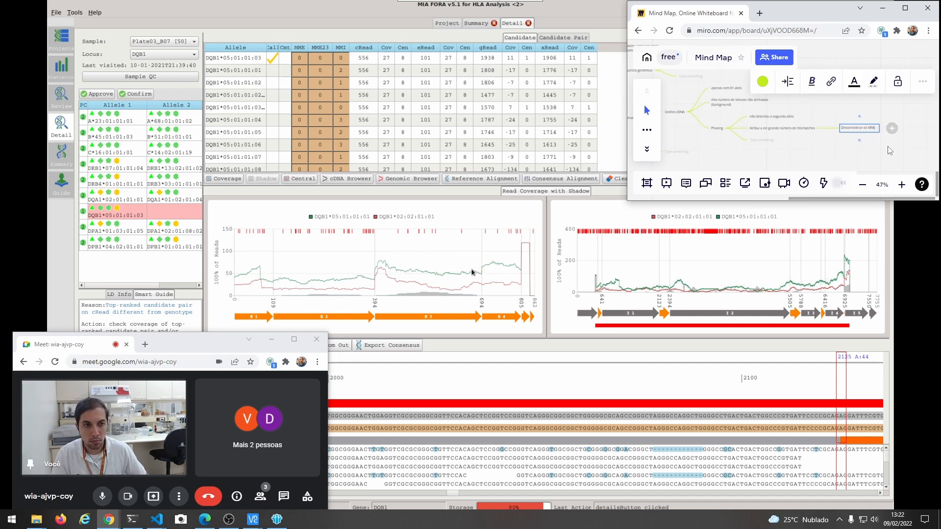
- Review the DQB1 candidate pairs in MIA FORA, and label the empty child node of "Phasing" in Miro as "Provavel segundo alelo"
scroll(808, 147, "up", 3)
left_click_drag(821, 144, 879, 146)
left_click(727, 137)
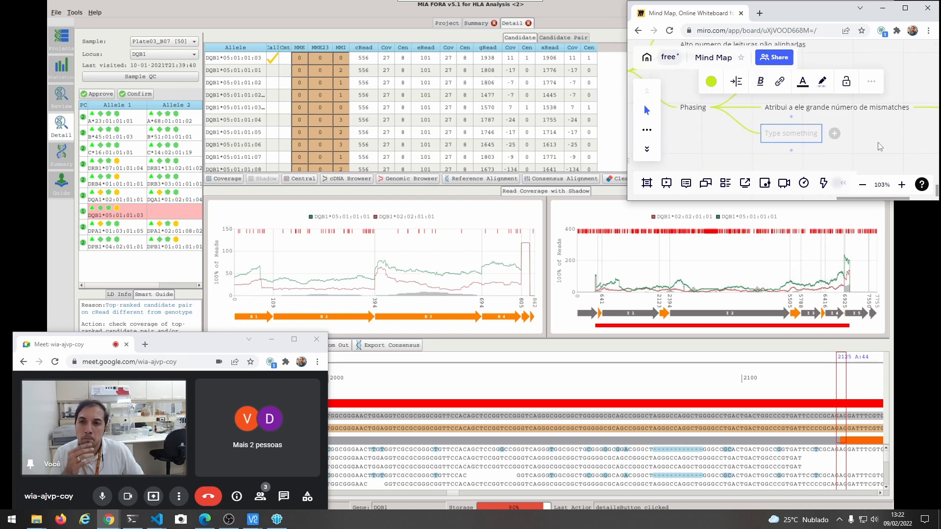
scroll(401, 112, "down", 3)
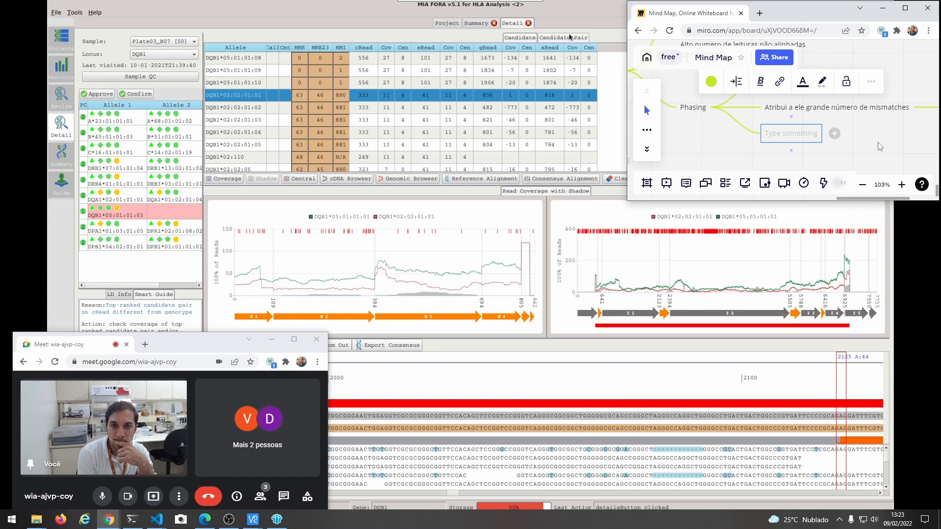
left_click(570, 37)
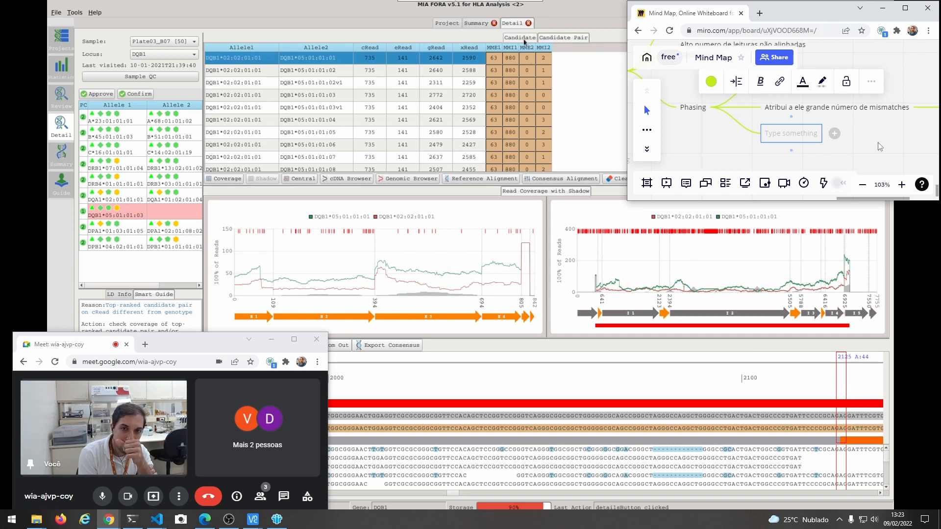
left_click(520, 38)
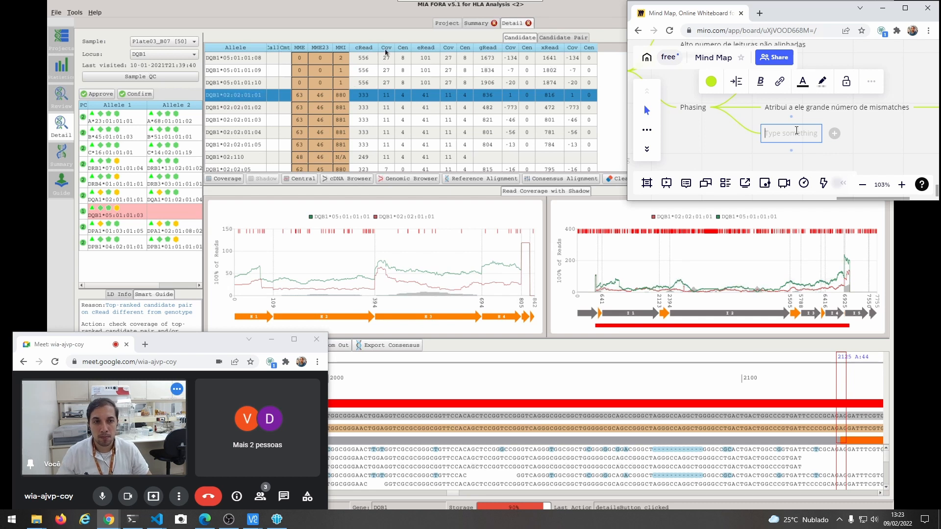
type("In")
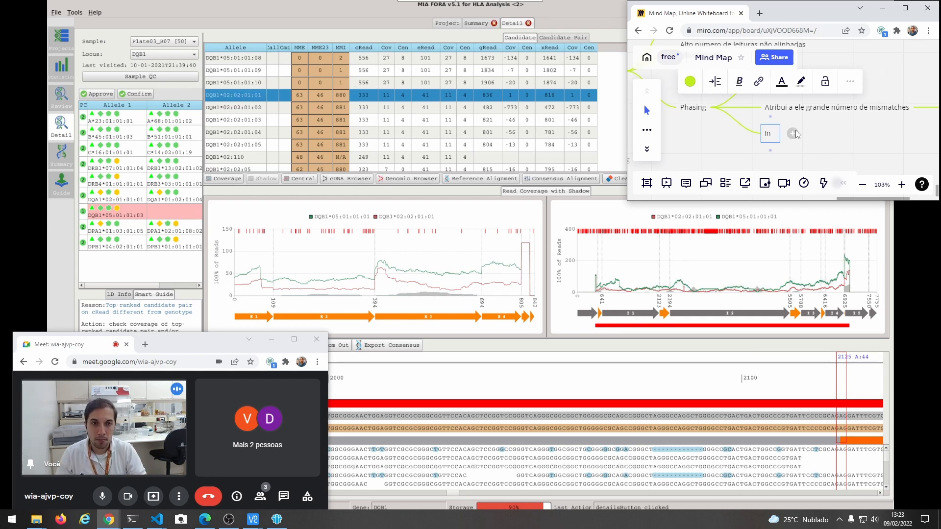
key("BackSpace")
key("BackSpace")
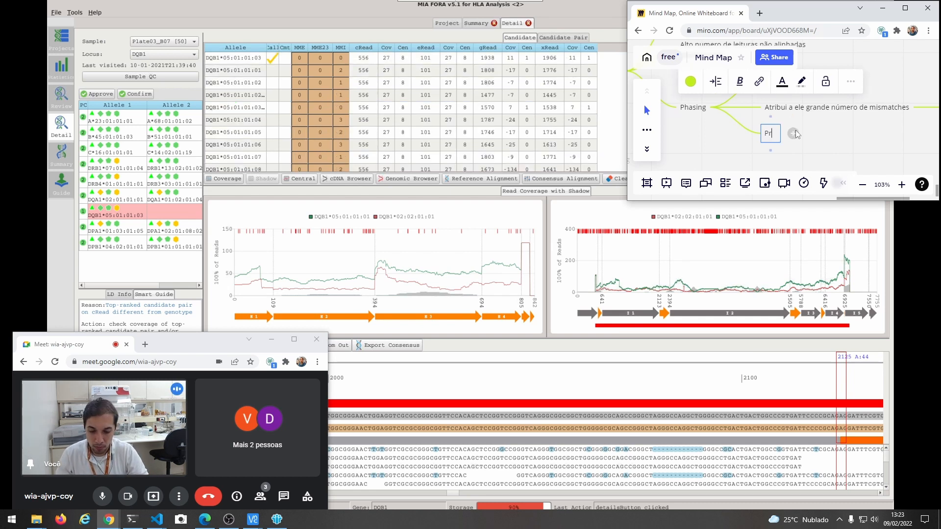
type("Provavel alelo")
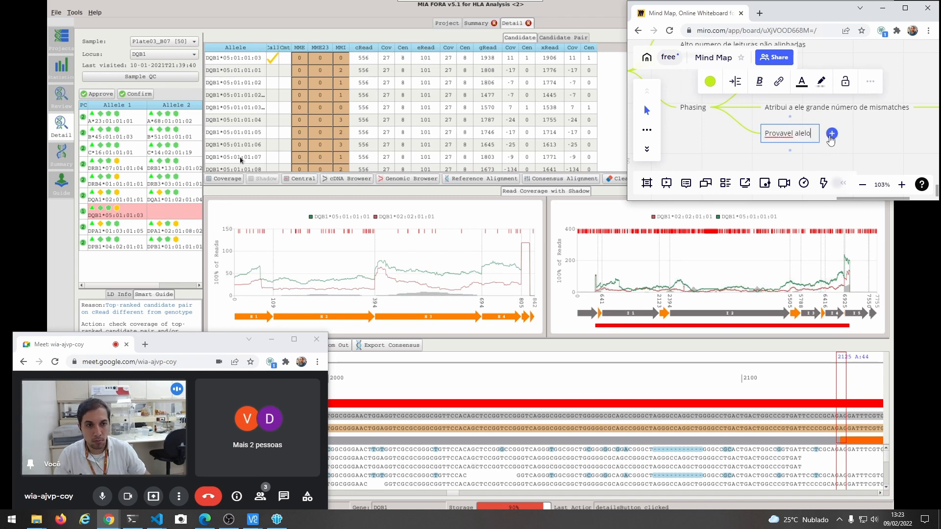
key("ctrl+Left")
type("segundo")
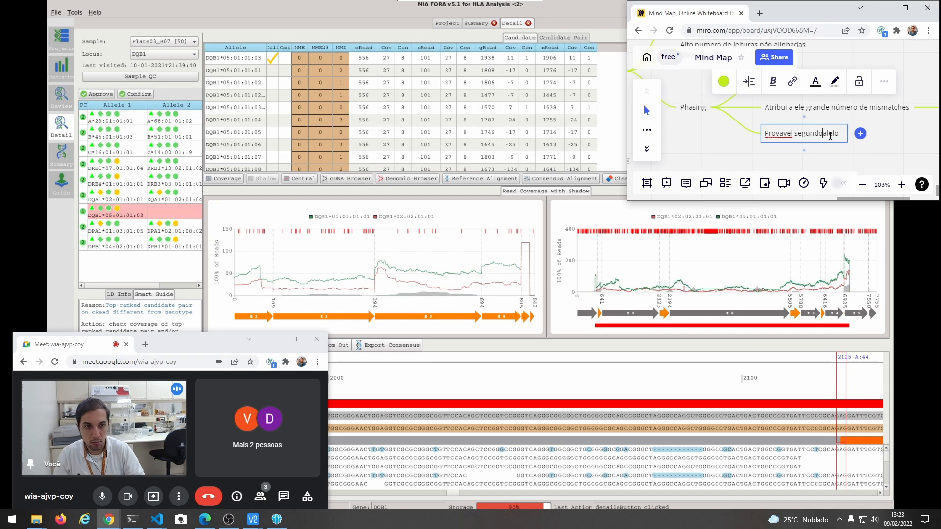
- Add the child node "Indicio no candidate pair" to "Provavel segundo alelo"
left_click(863, 134)
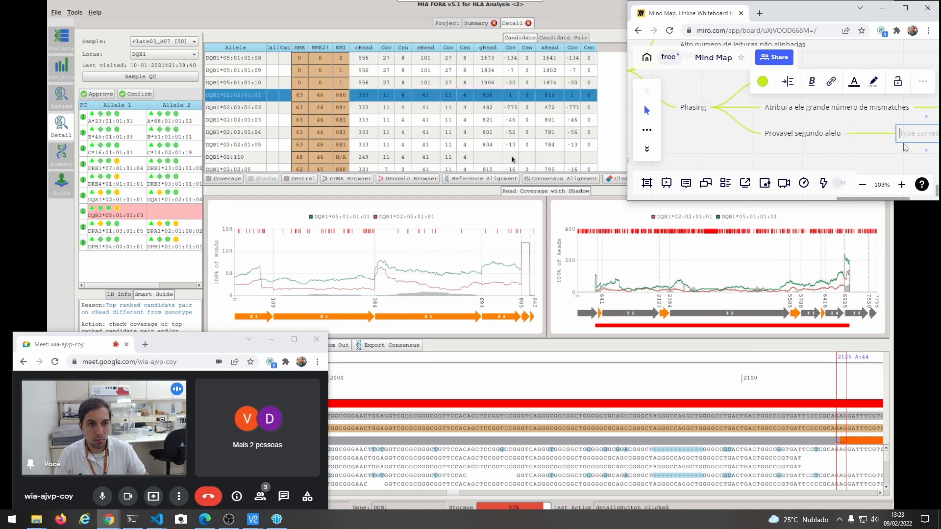
type("Indicio n")
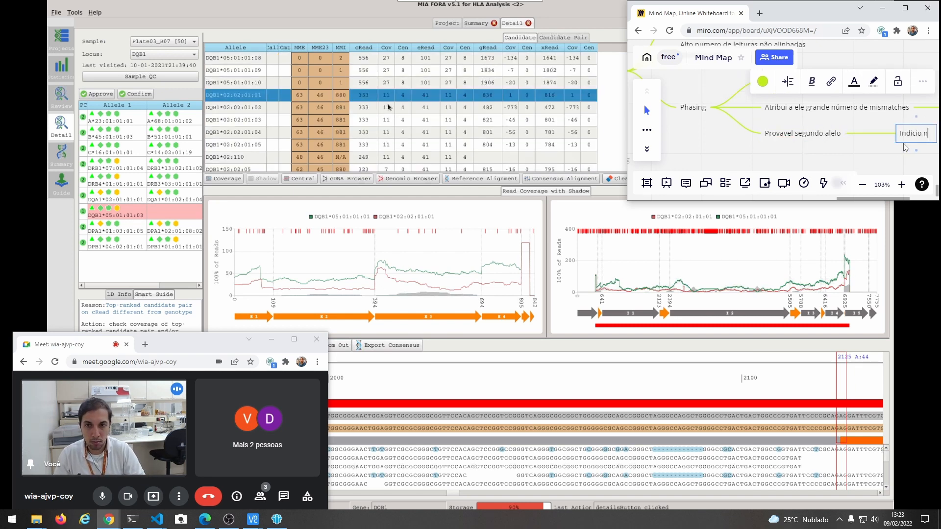
type("o candidate pair")
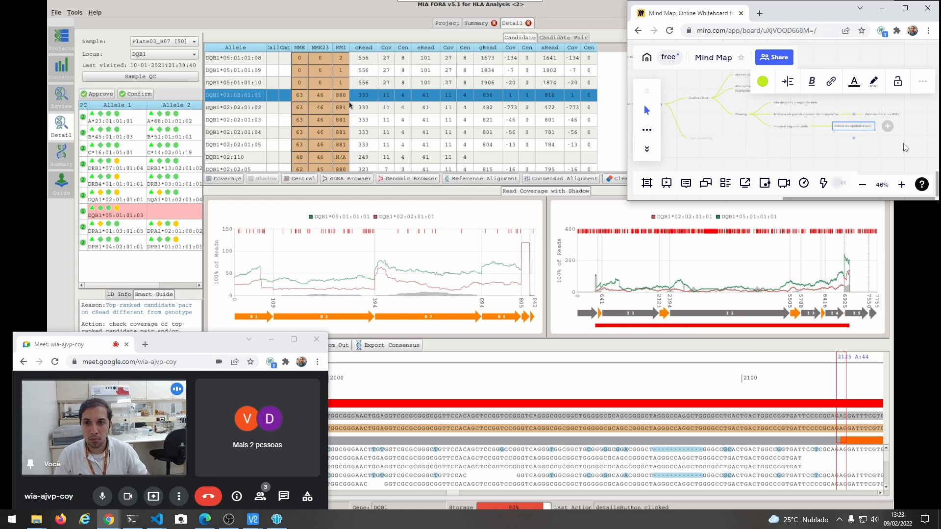
scroll(905, 148, "up", 5)
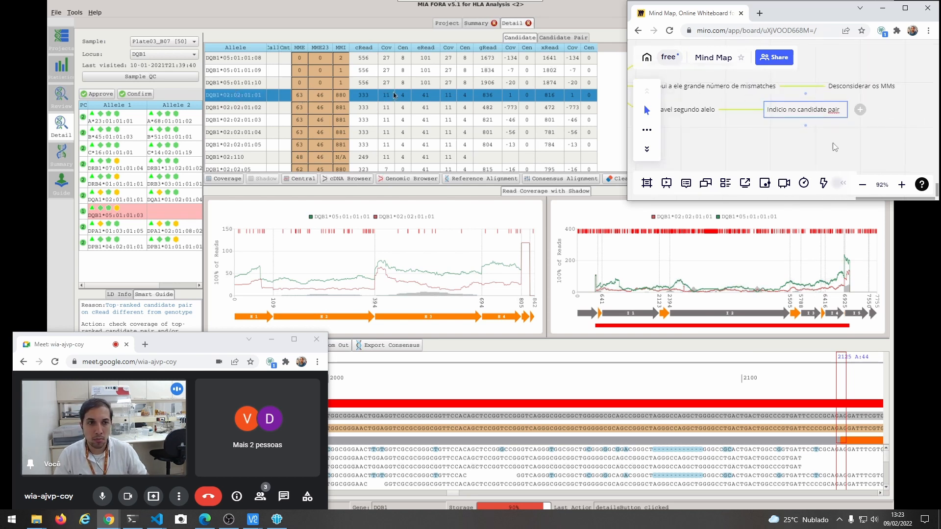
left_click_drag(742, 140, 865, 137)
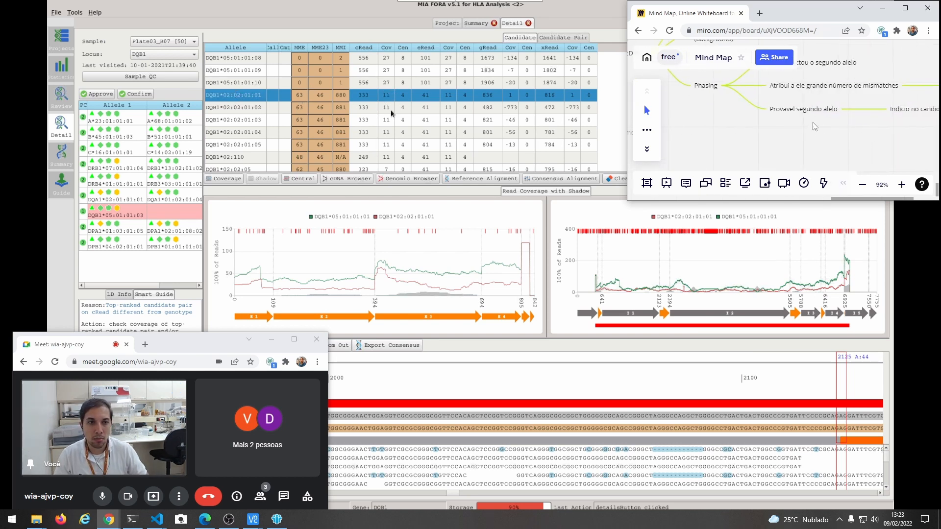
- Add the child node "Olhar na aba Candidate" to "Provavel segundo alelo" in Miro, and include DQB1*02:110 in the MIA FORA candidate selection
left_click(811, 111)
left_click(854, 109)
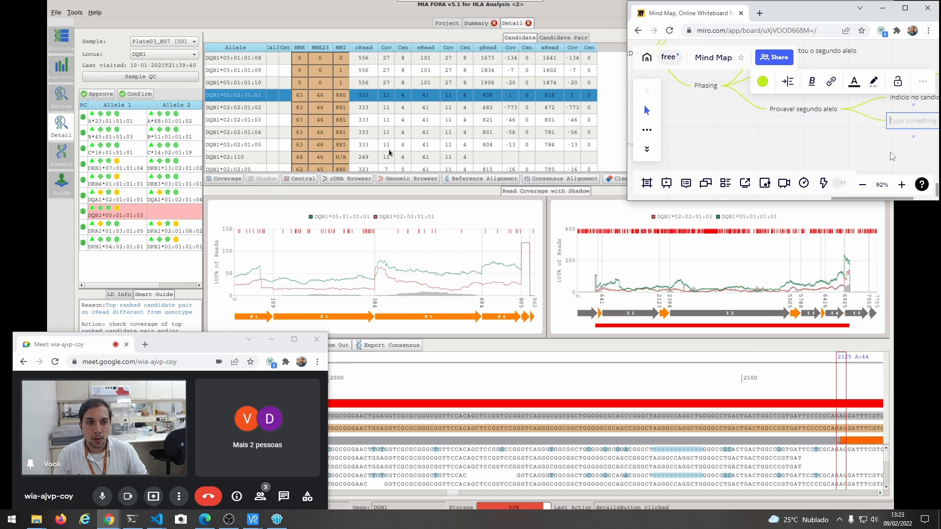
type("Olhar na aba")
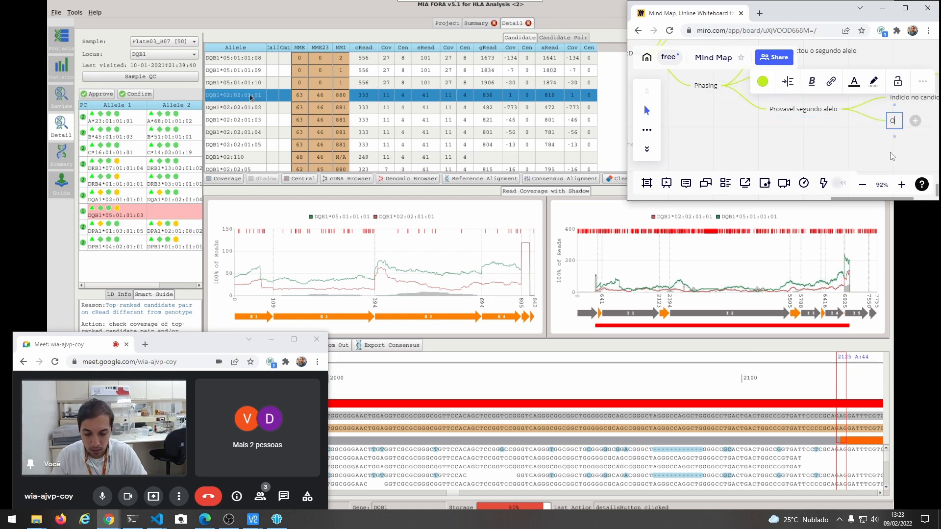
left_click(242, 157)
type("Candidate")
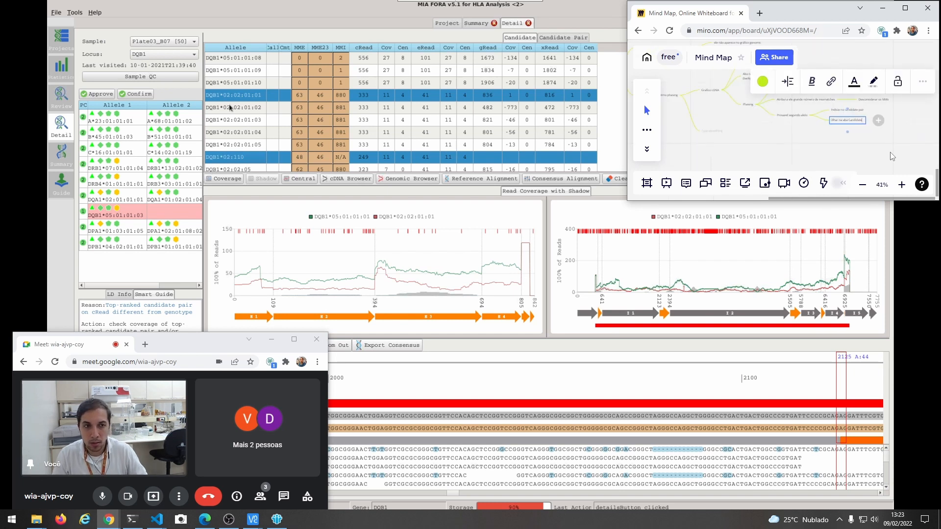
scroll(891, 149, "up", 5)
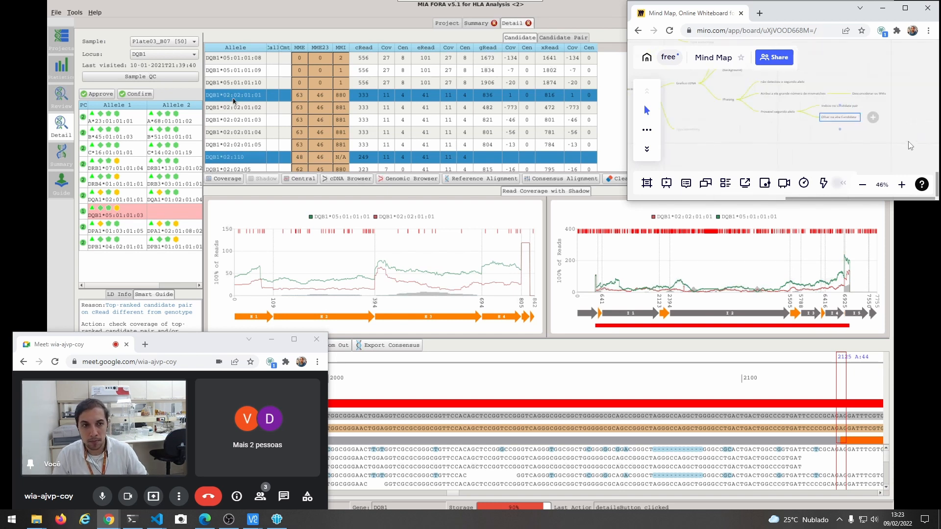
- Replace DQB1*02:02:01:01 with DQB1*05:01:01:10 in the MIA FORA selection to compare its coverage with DQB1*02:110
left_click(234, 96)
left_click(224, 86)
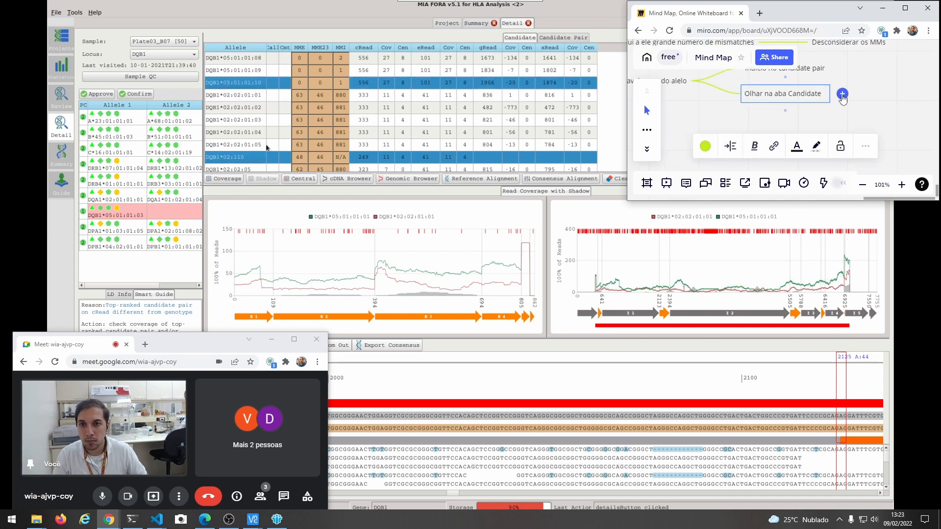
- Add the child node "Verificar o subtipo com maior valor para menor cobertura" to "Olhar na aba Candidate" in Miro
left_click(842, 95)
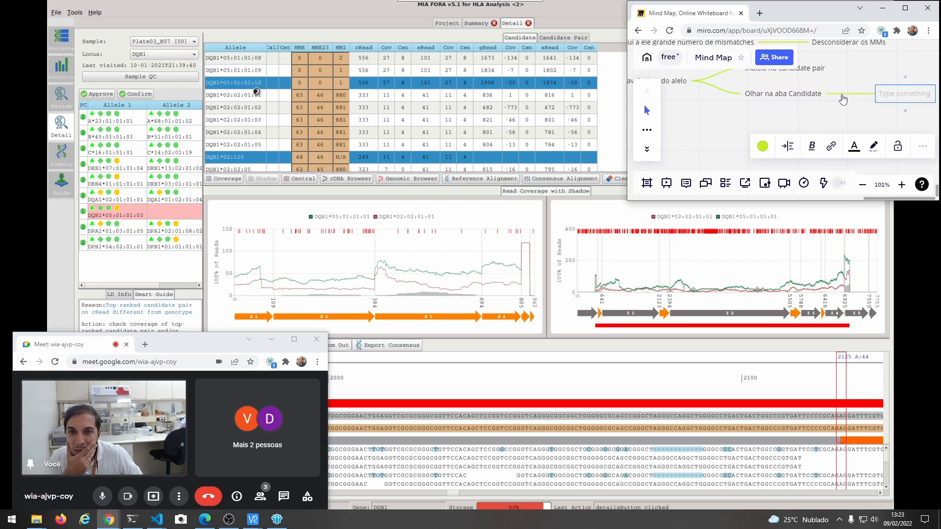
left_click_drag(847, 114, 797, 141)
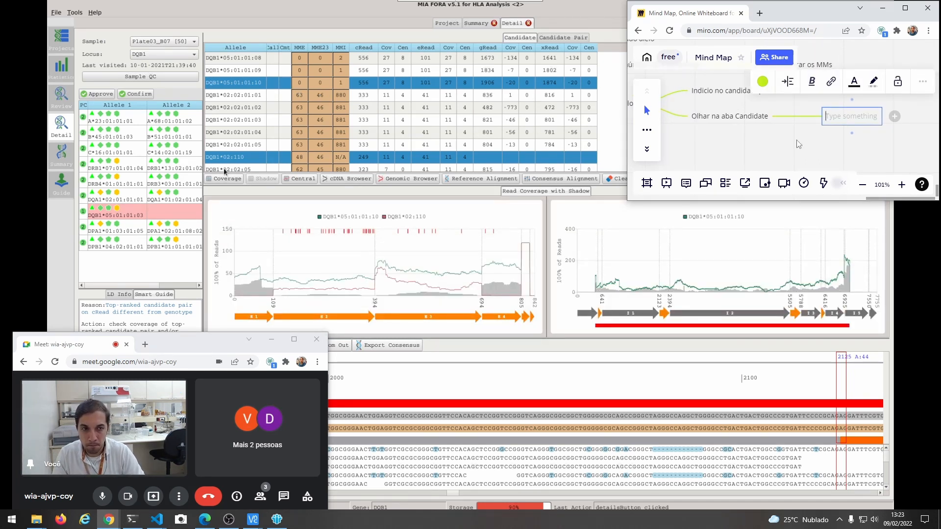
type("Verifica")
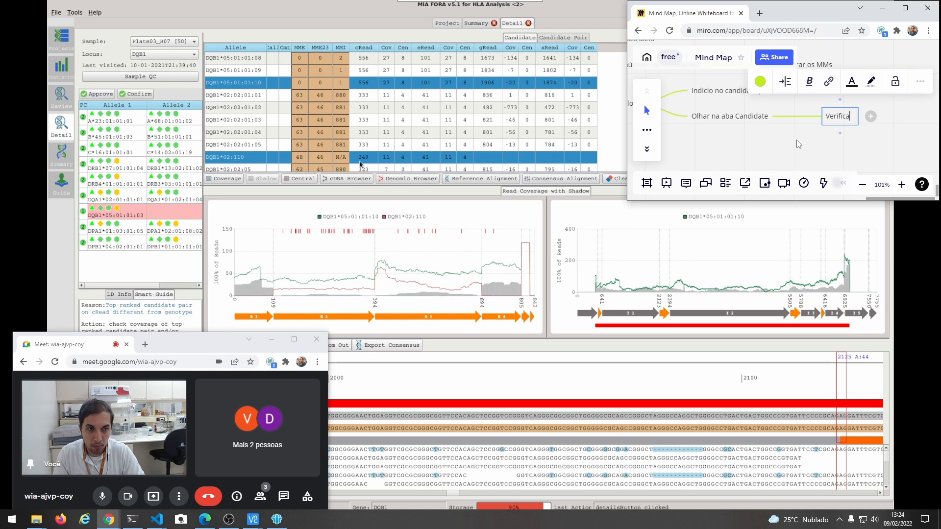
type("r o subtipo ")
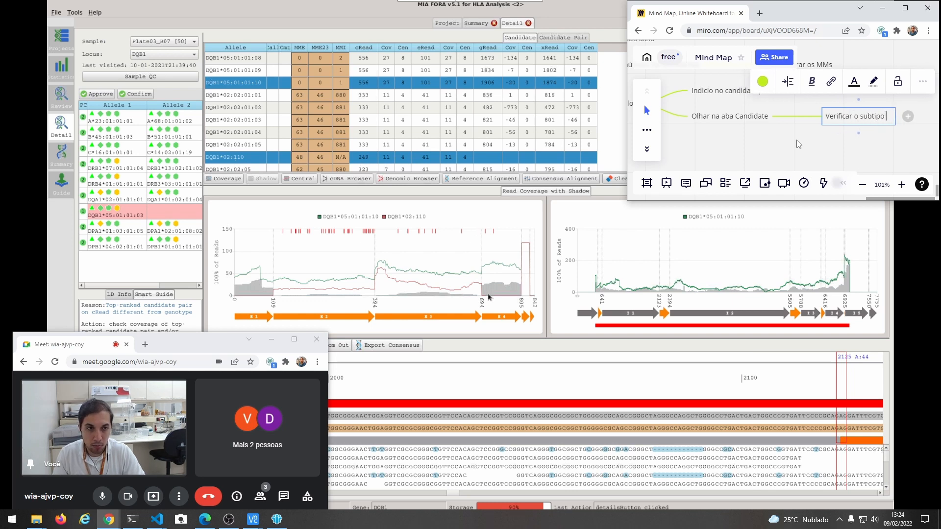
type("com maior ")
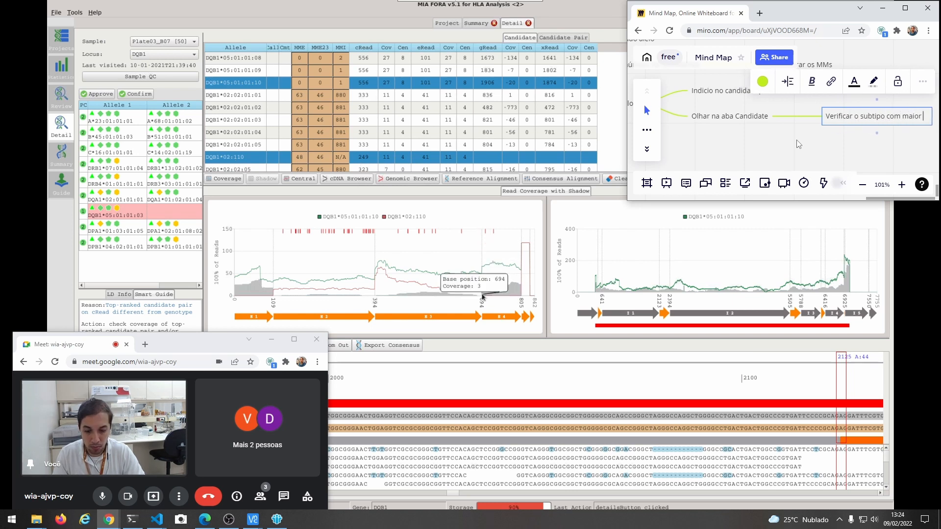
type("valor")
scroll(799, 144, "down", 5)
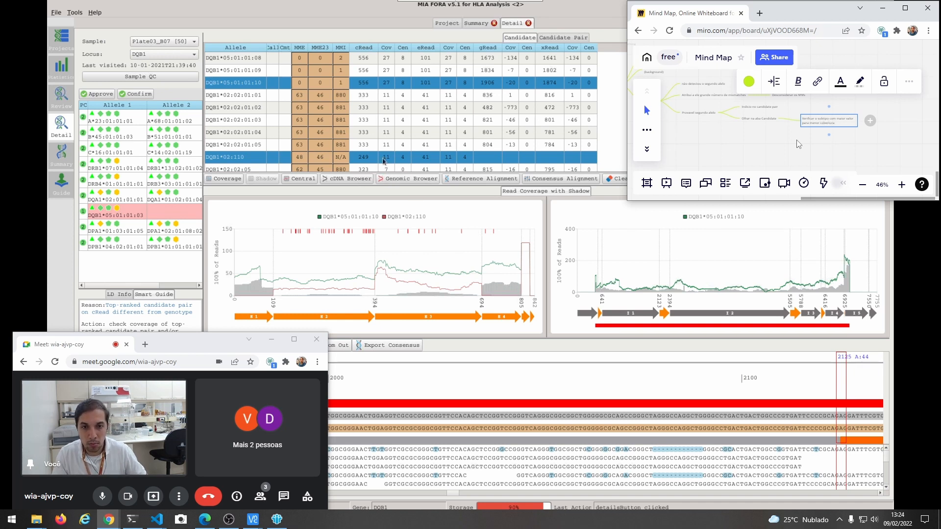
scroll(796, 147, "up", 5)
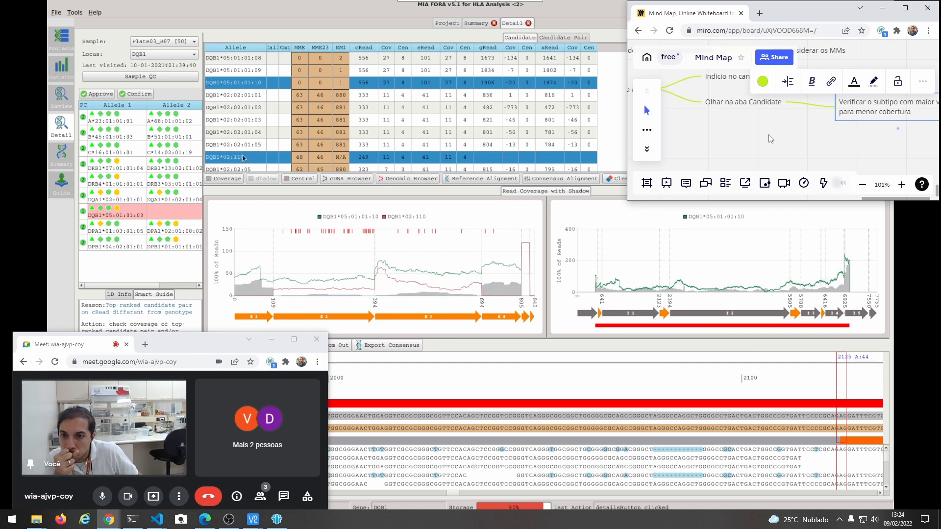
- Compare the read coverage of DQB1*02:02:01:01 and DQB1*02:110 in MIA FORA
left_click(238, 96, "ctrl")
left_click(243, 84, "ctrl")
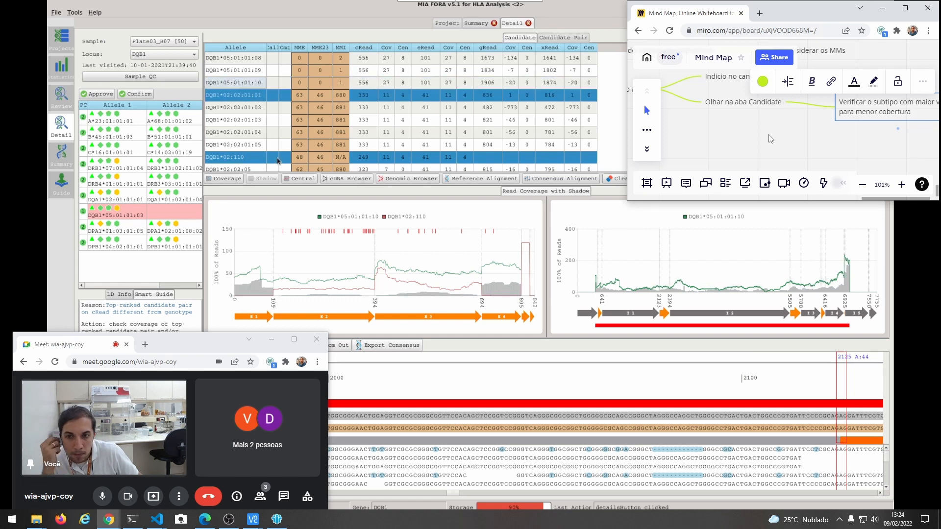
left_click(227, 179)
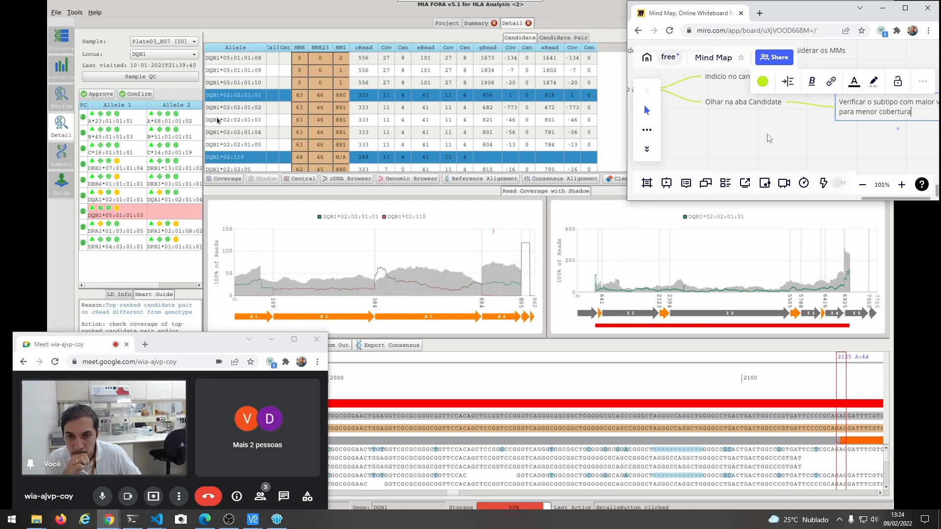
- Select only DQB1*05:01:01:10 and DQB1*02:02:05 in the candidate table for a coverage comparison
left_click(246, 157, "ctrl")
left_click(243, 84, "ctrl")
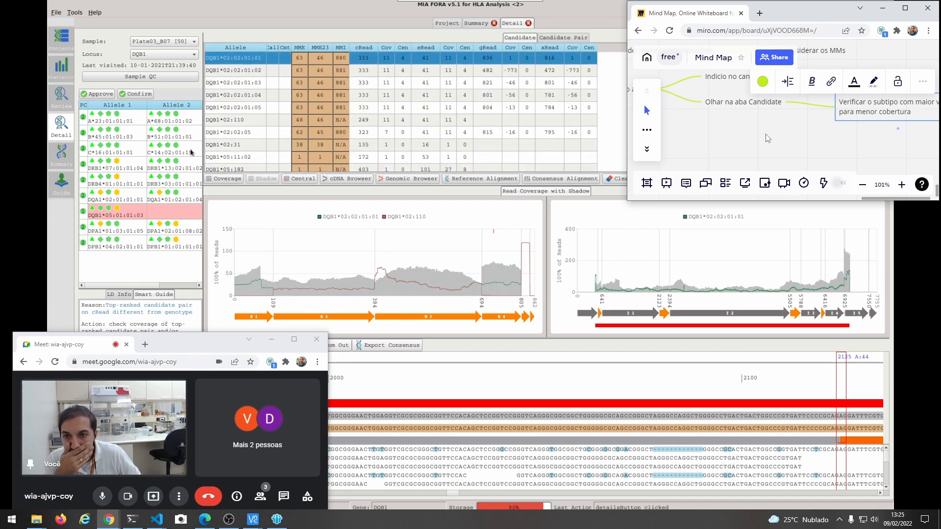
left_click(240, 135)
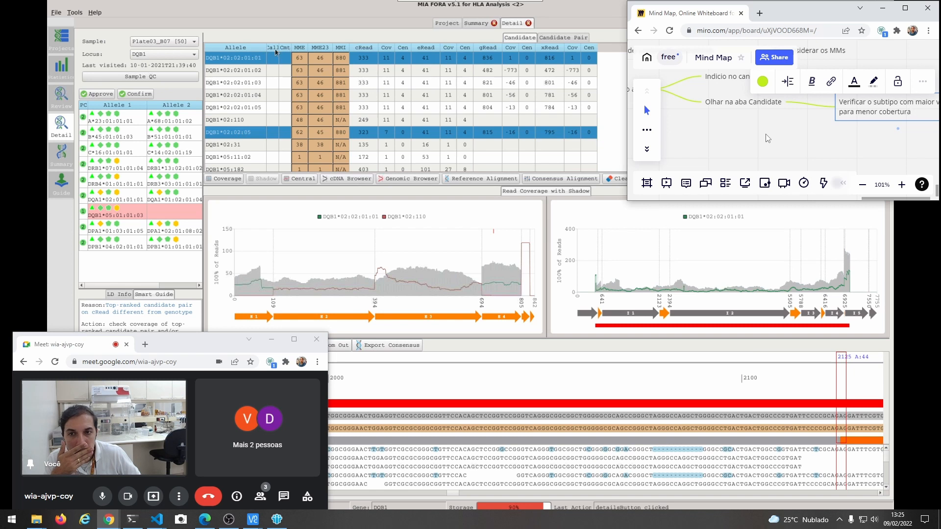
left_click(303, 60, "ctrl")
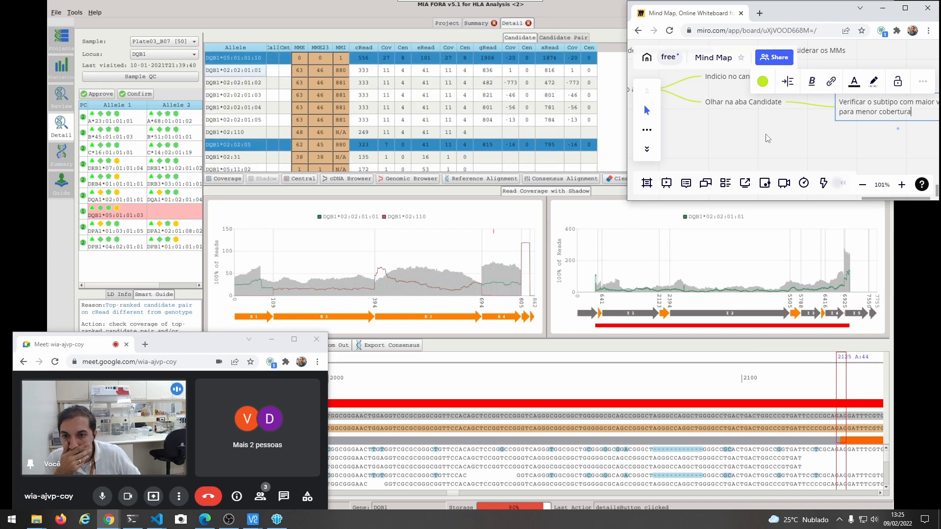
- Reword the latest Miro node to the plural, "Verificar os subtipos com maior valor para menor cobertura"
left_click_drag(765, 139, 758, 147)
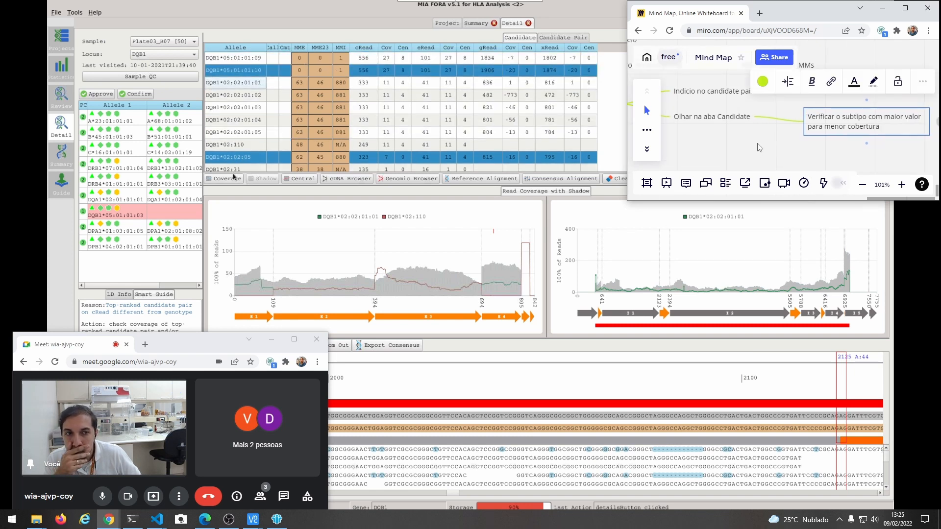
left_click(758, 147)
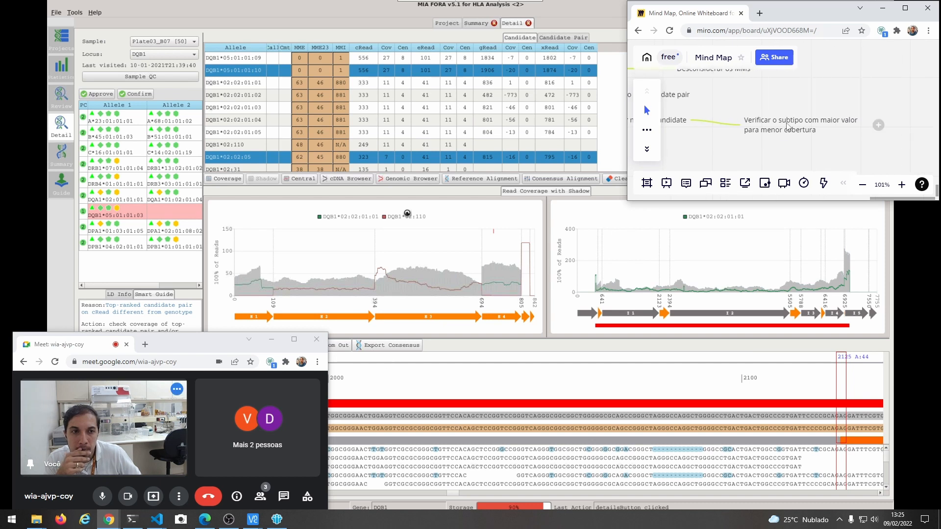
left_click(855, 129)
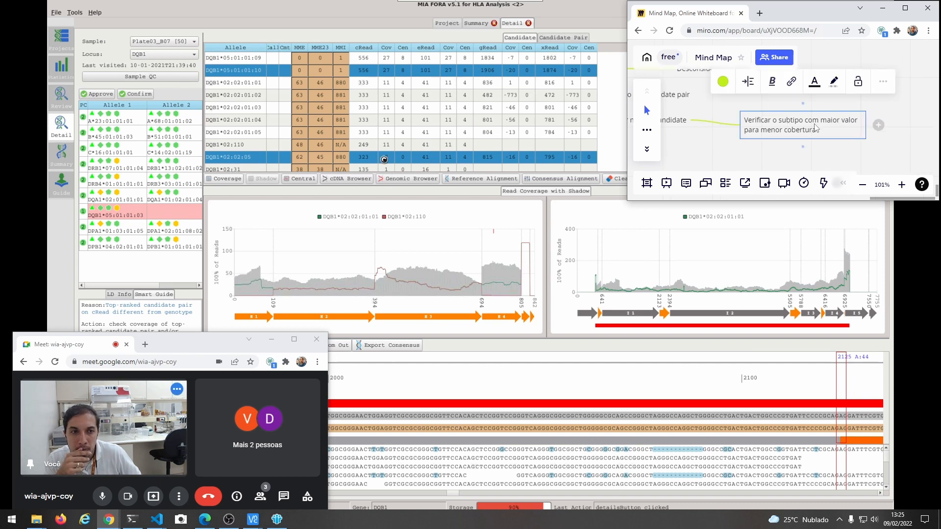
double_click(775, 122)
type("os")
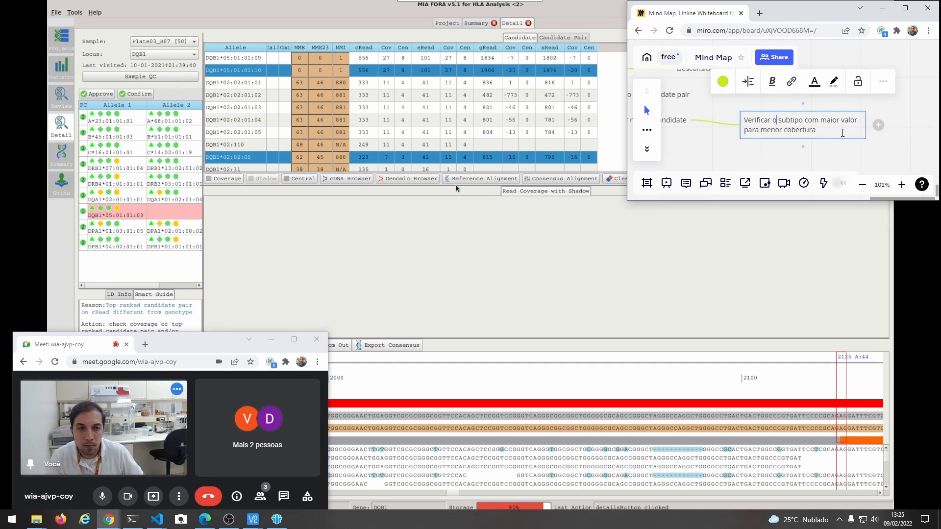
key("Right")
key("Right")
key("Right")
key("Right")
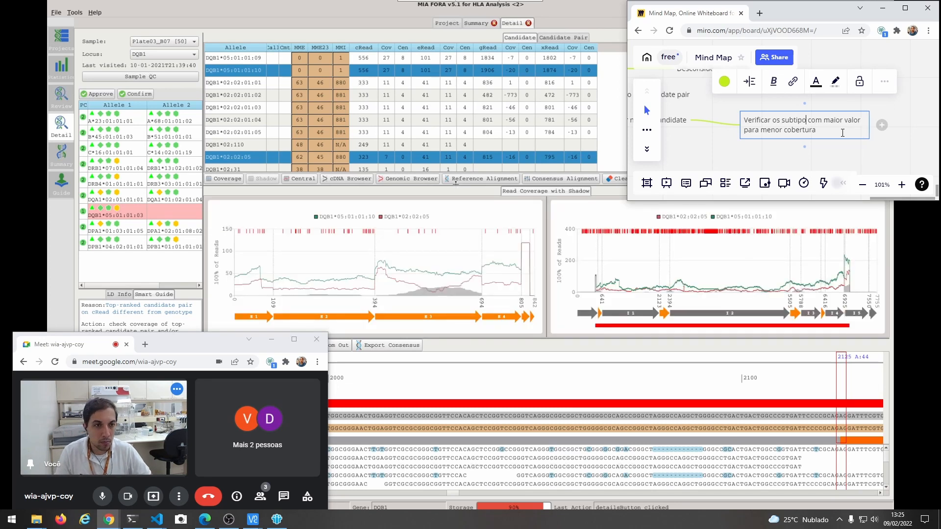
type("s")
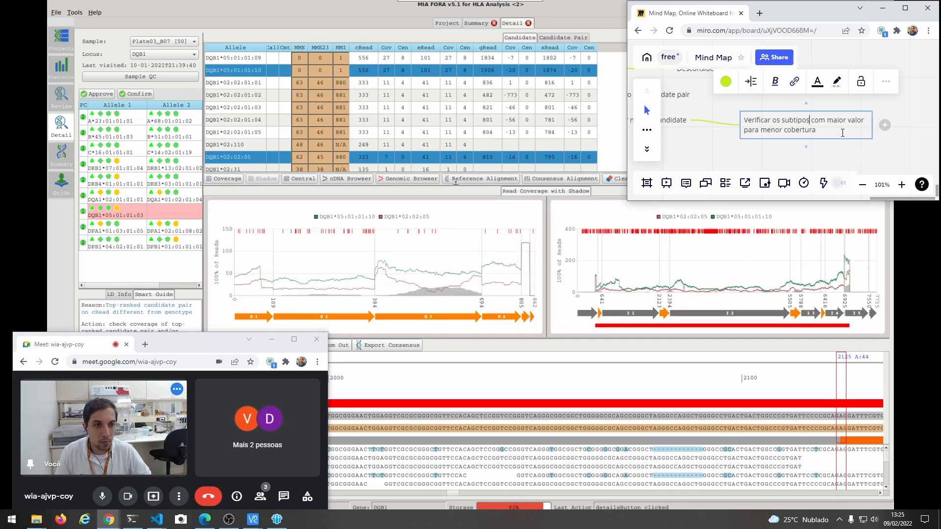
- Add the child node "olhar no alinhamento de exons o melhor candidato" to "Verificar os subtipos com maior valor para menor cobertura", on two lines
left_click(886, 126)
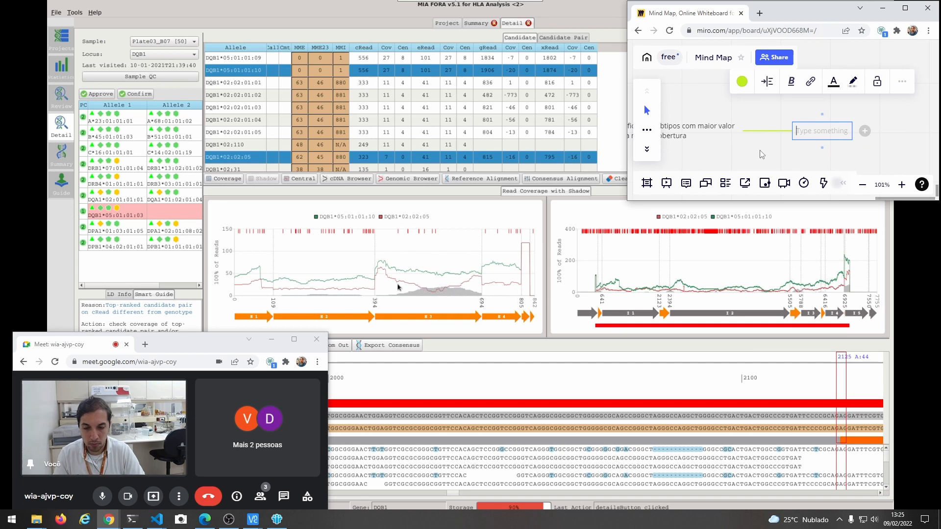
type("olha")
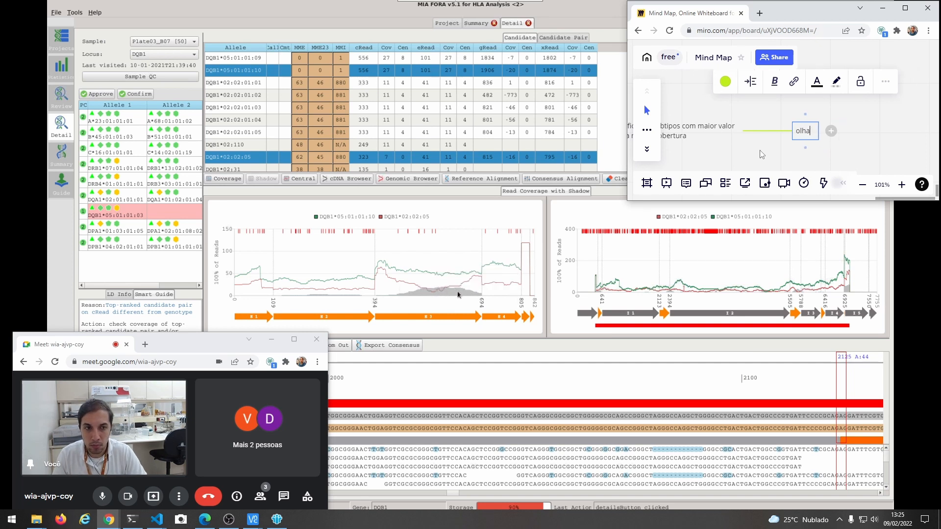
type("r no al")
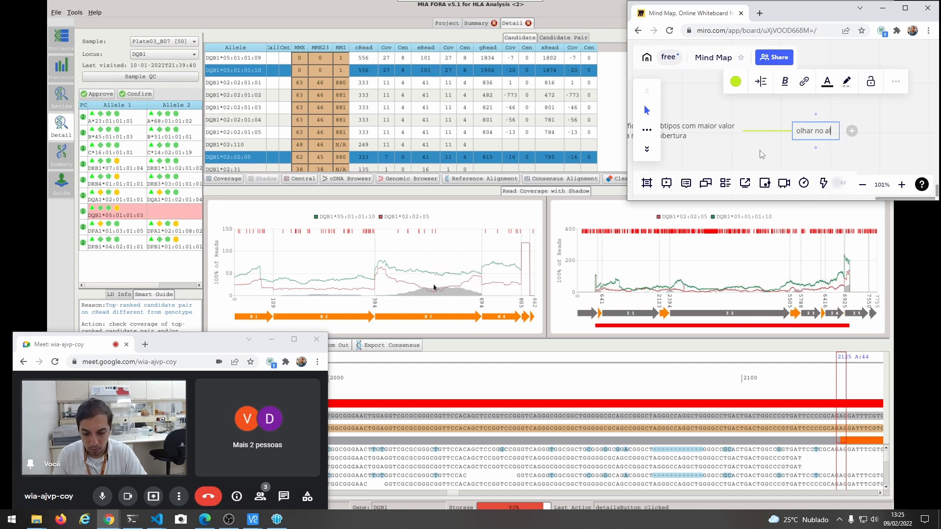
type("inhamento de exons")
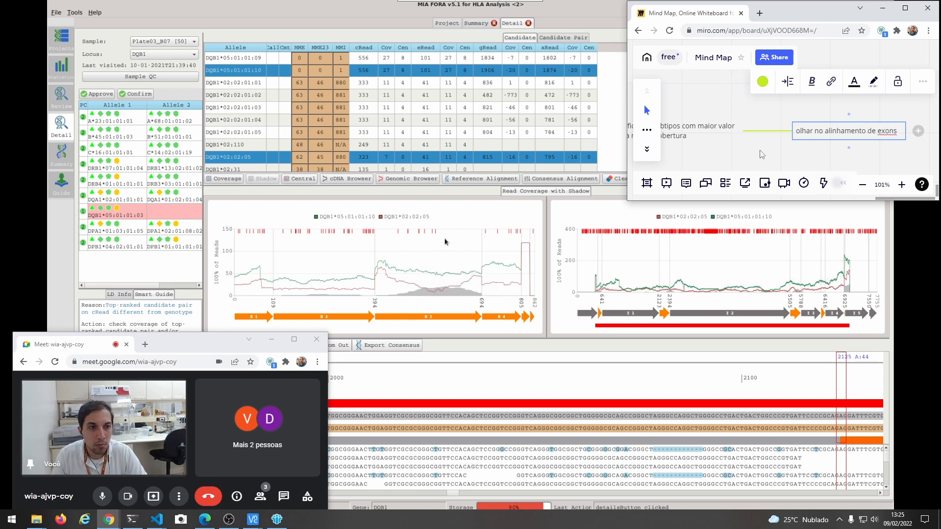
key("shift+Return")
type("o melhro can")
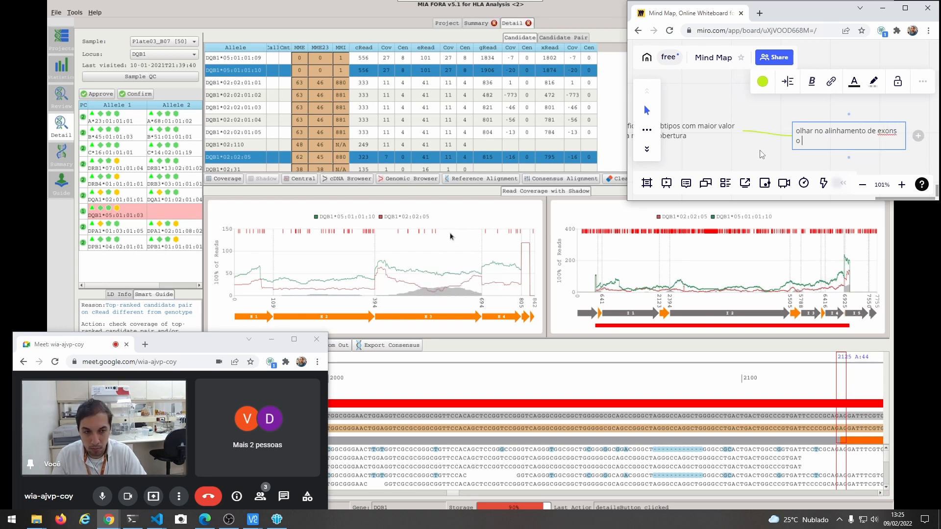
key("BackSpace")
key("BackSpace")
key("BackSpace")
key("BackSpace")
key("BackSpace")
key("BackSpace")
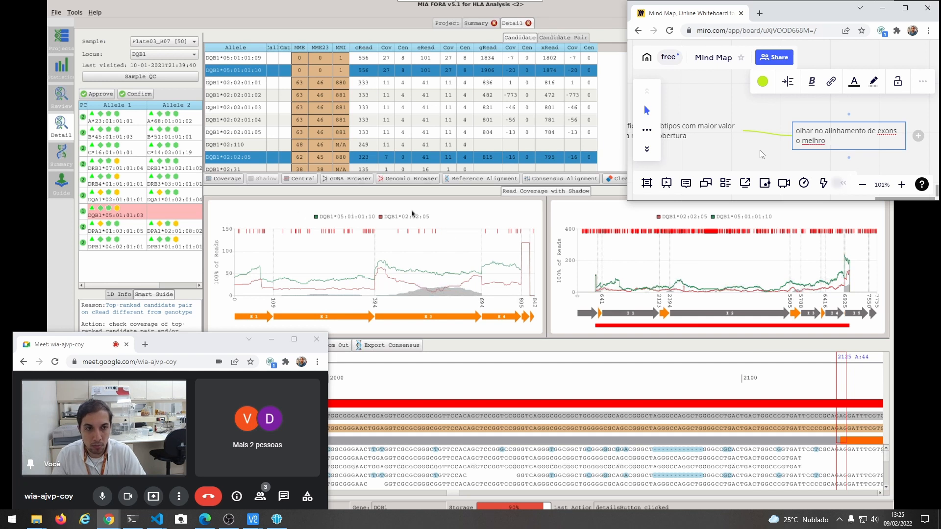
type("or candidato")
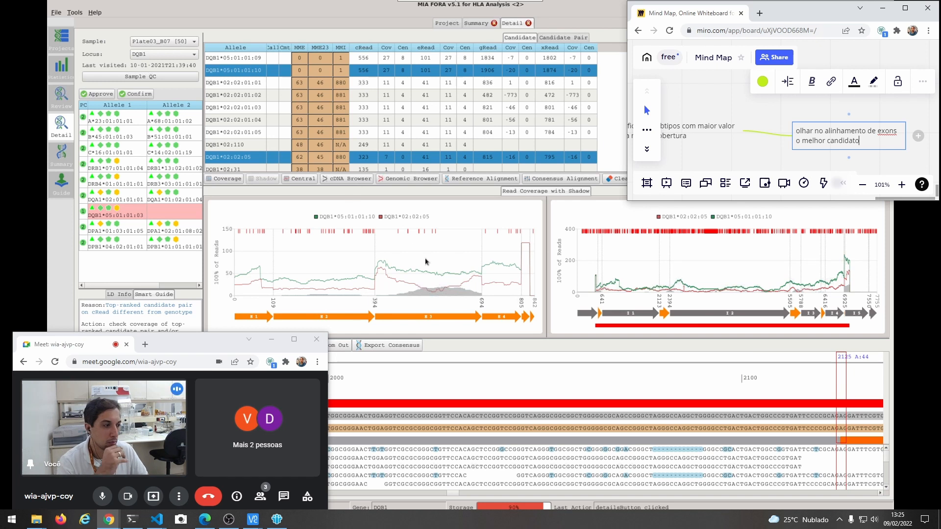
- Open the cDNA alignment at the shaded exon 3 region of the MIA FORA coverage plot, and mute the meeting microphone
left_click(436, 284)
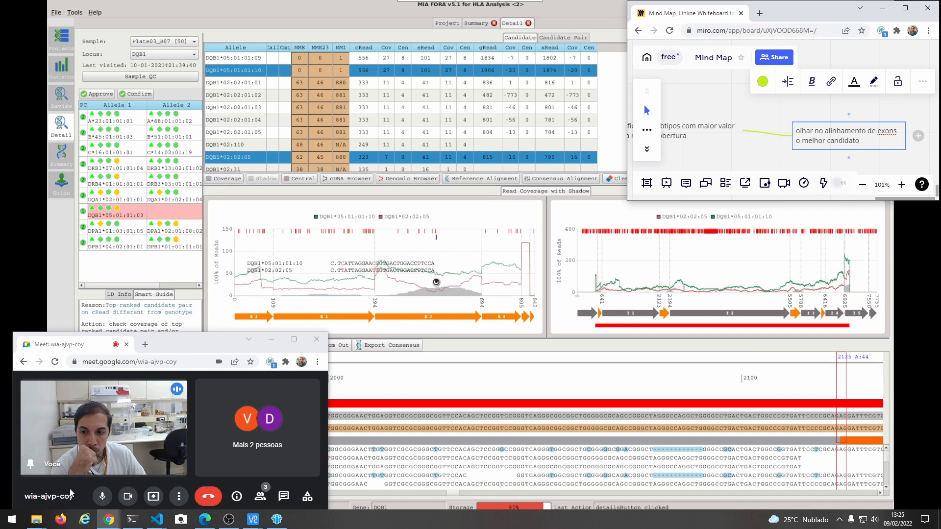
left_click(101, 497)
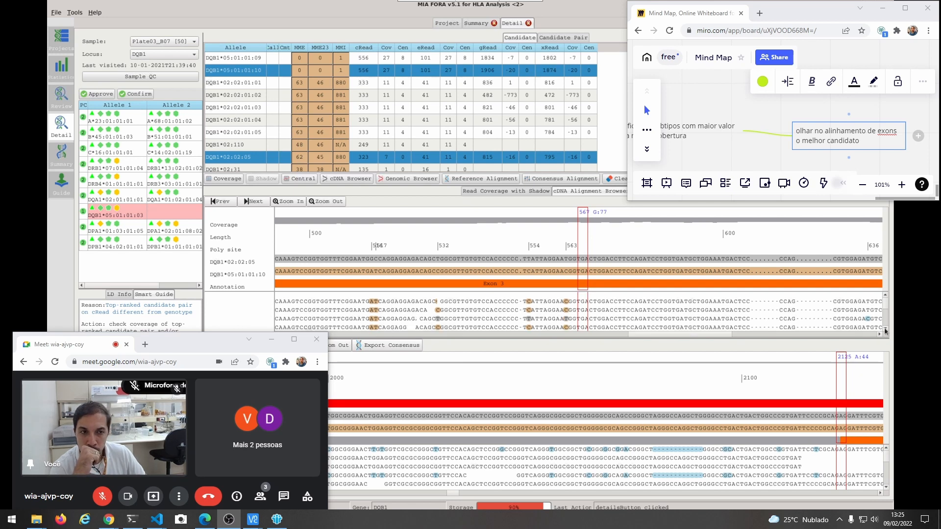
left_click(756, 153)
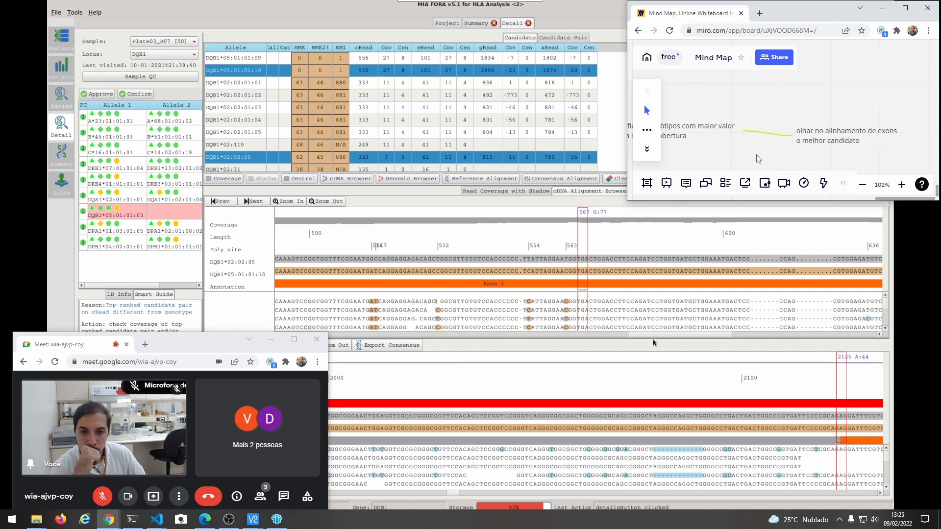
- Examine the mismatched read at cDNA position 636 in the exon 3 alignment and the bases beyond it
left_click(867, 321)
left_click(865, 323)
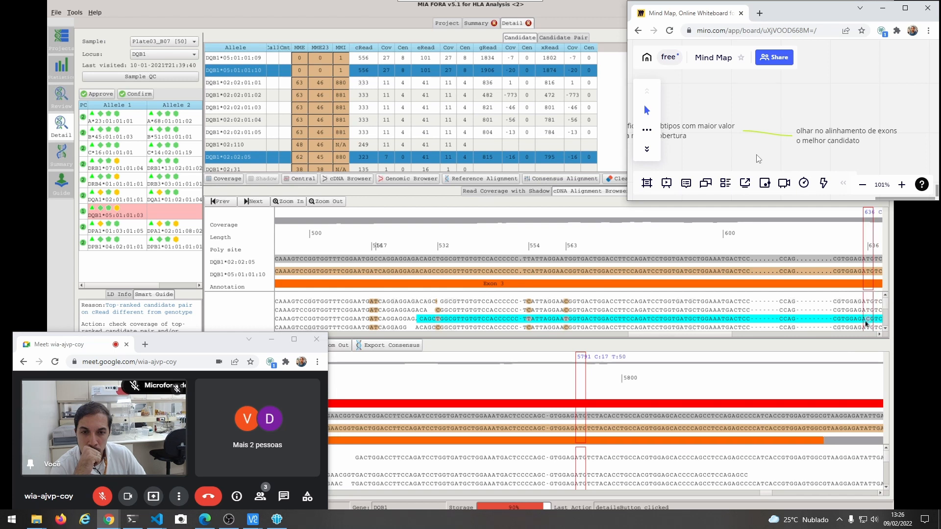
left_click(879, 336)
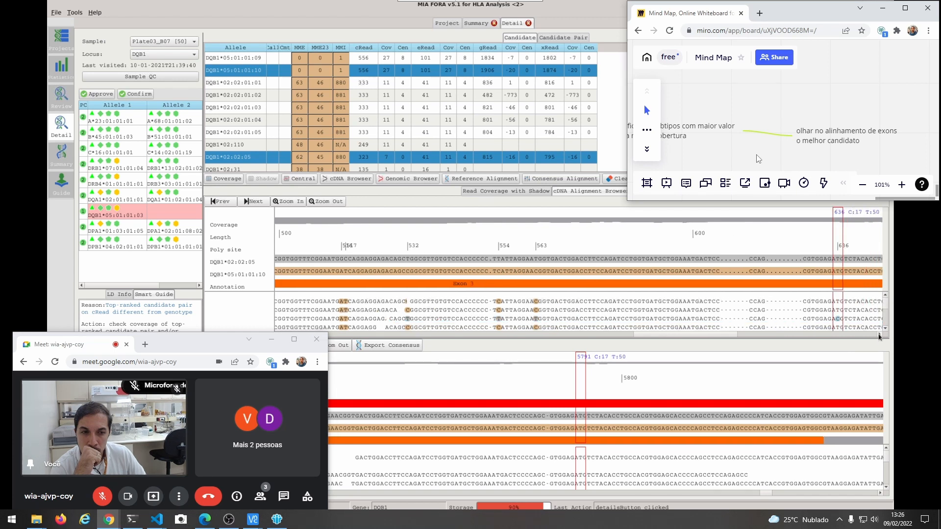
- Compare the exon 3 reads at cDNA positions 554 and 636 in the alignment of DQB1*02:02:05 and DQB1*05:01:01:10
left_click(885, 328)
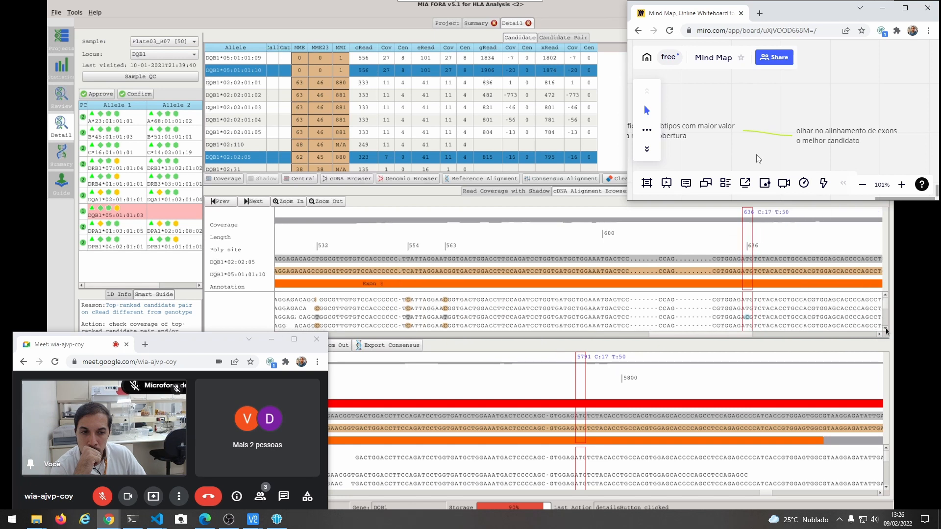
left_click(885, 330)
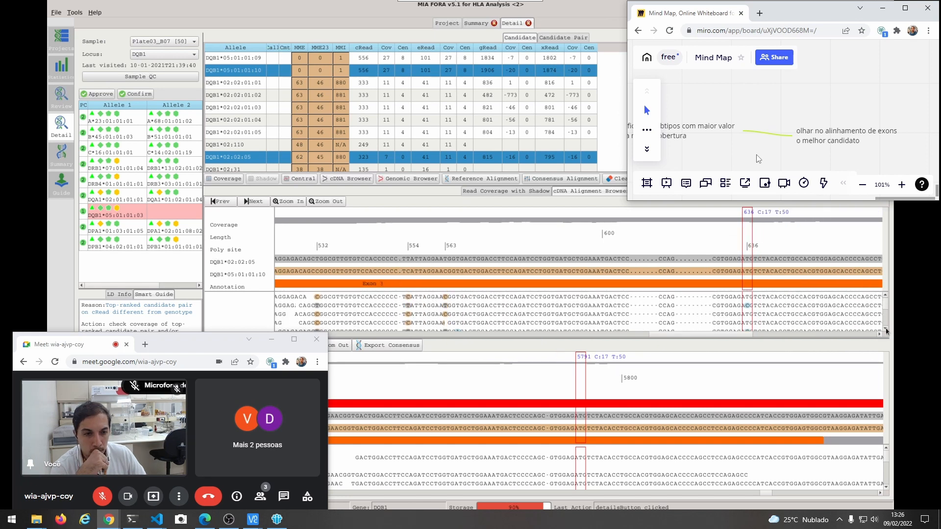
left_click(885, 330)
left_click(885, 330)
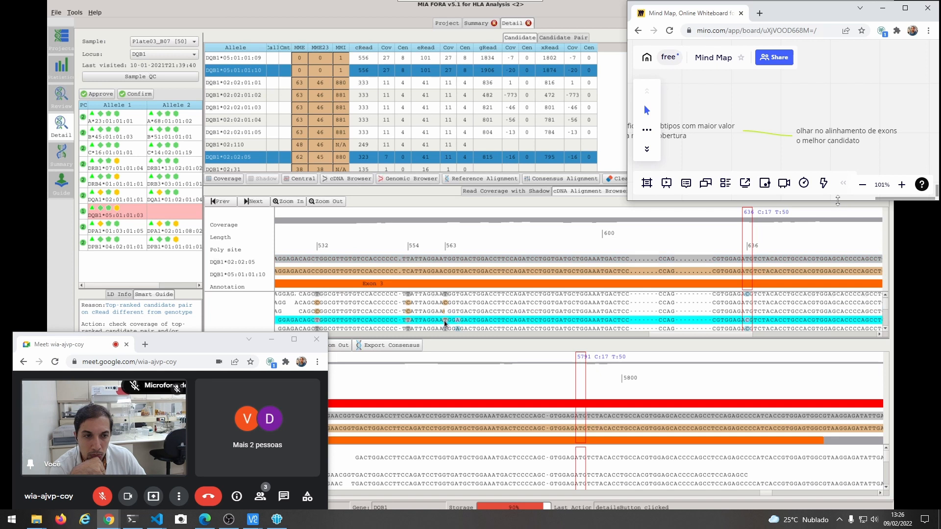
left_click_drag(839, 201, 842, 219)
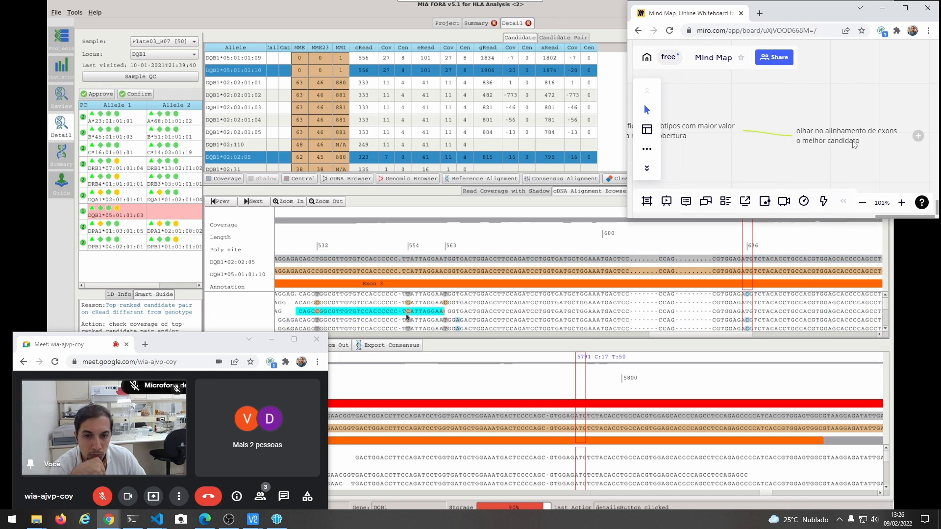
left_click(406, 324)
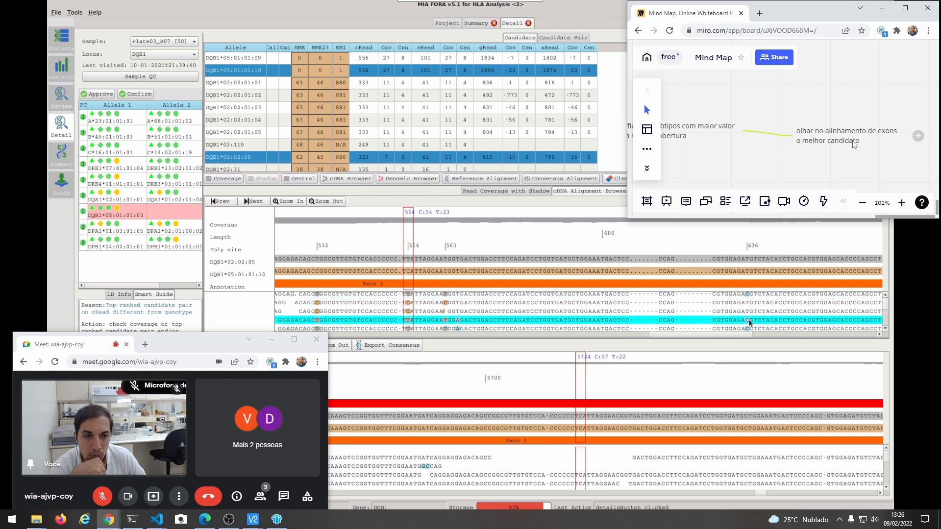
left_click(746, 323)
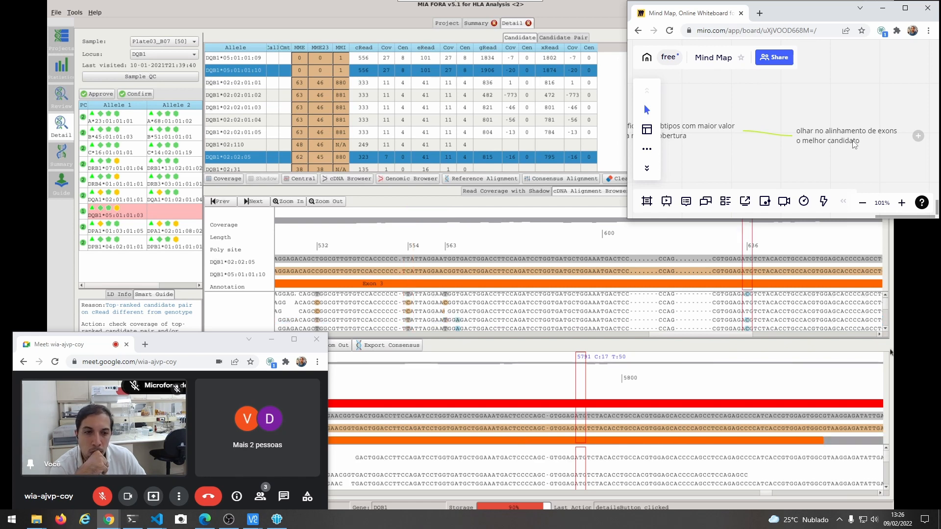
- Read through the remaining reads of the cDNA exon 3 alignment, checking the bases from position 532 to 636
left_click(885, 329)
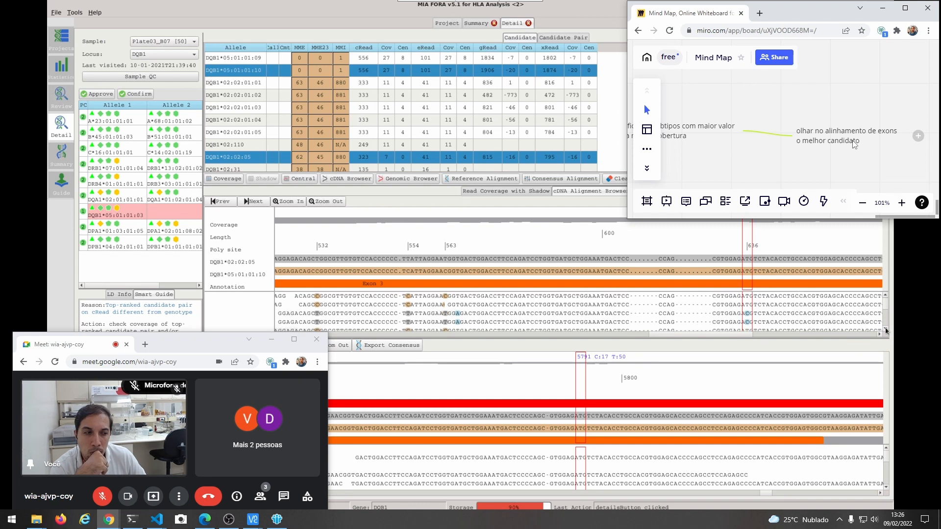
left_click(885, 330)
left_click(885, 330)
left_click(885, 330)
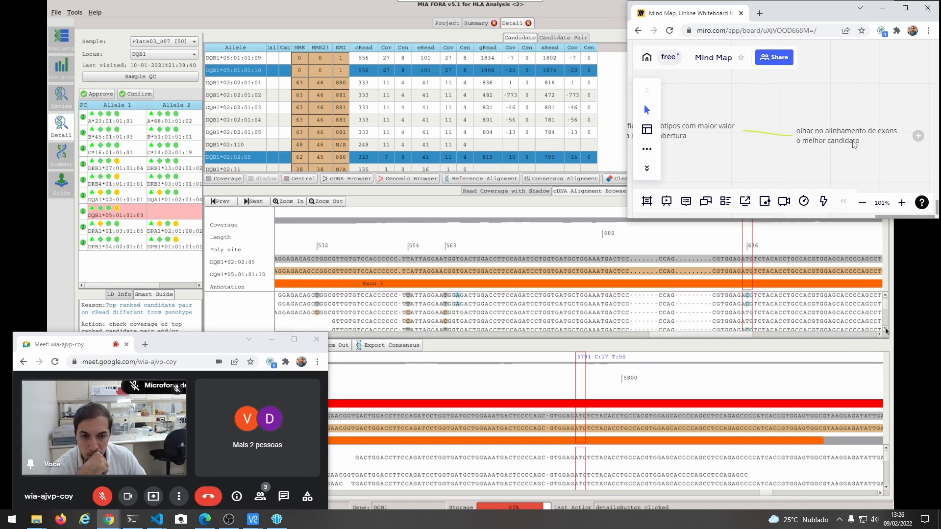
left_click(885, 330)
left_click(885, 329)
left_click(886, 329)
left_click(886, 330)
left_click(885, 330)
left_click(886, 330)
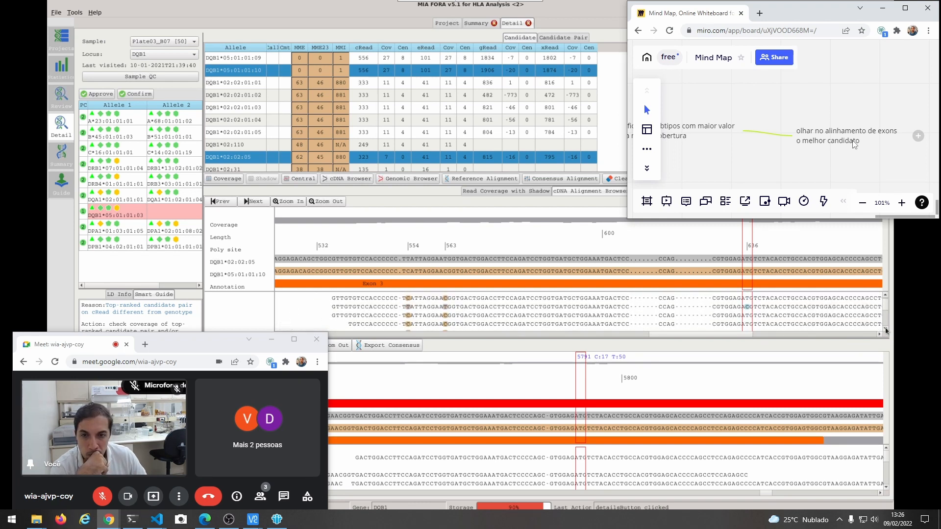
left_click(886, 330)
left_click(885, 330)
left_click(885, 330)
left_click(886, 330)
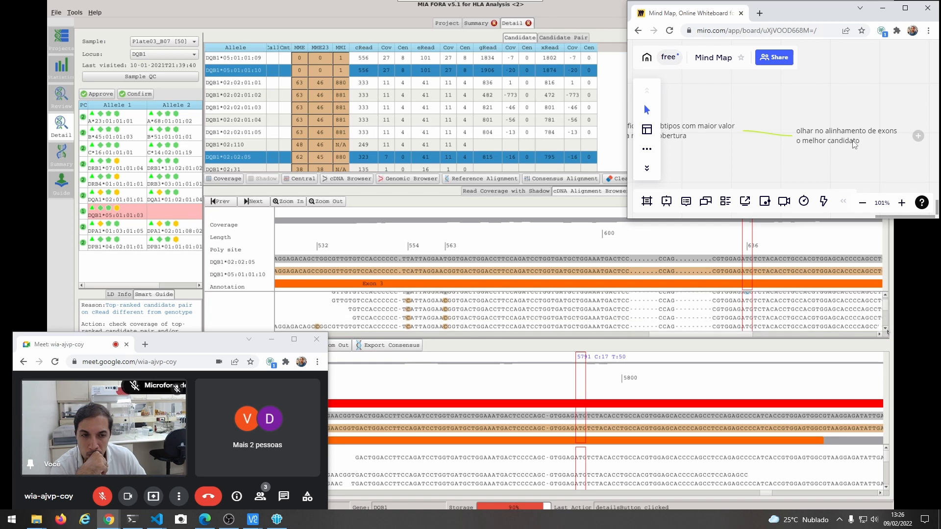
left_click(885, 330)
left_click(885, 329)
left_click(886, 330)
left_click(886, 329)
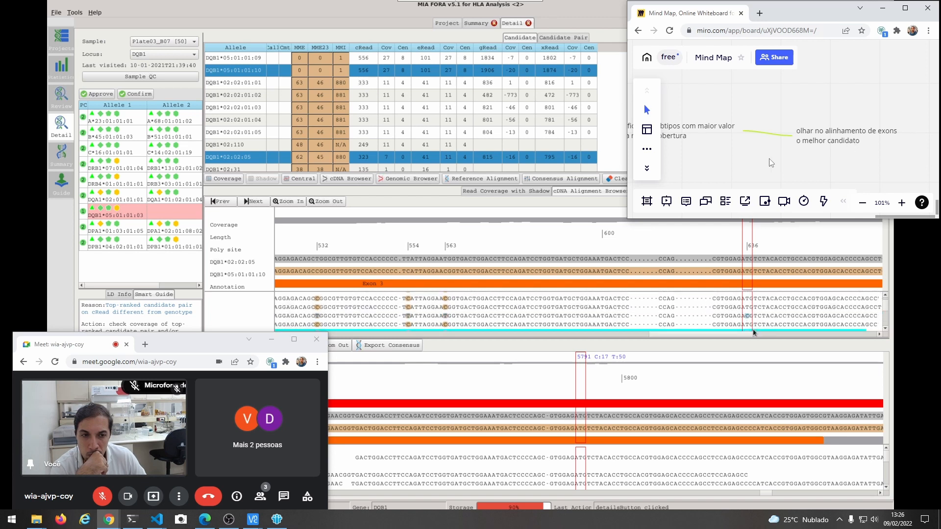
- Add DQB1*02:02:01:01 to the selected candidate alleles and return from the cDNA alignment to the read coverage plots
scroll(770, 159, "down", 3)
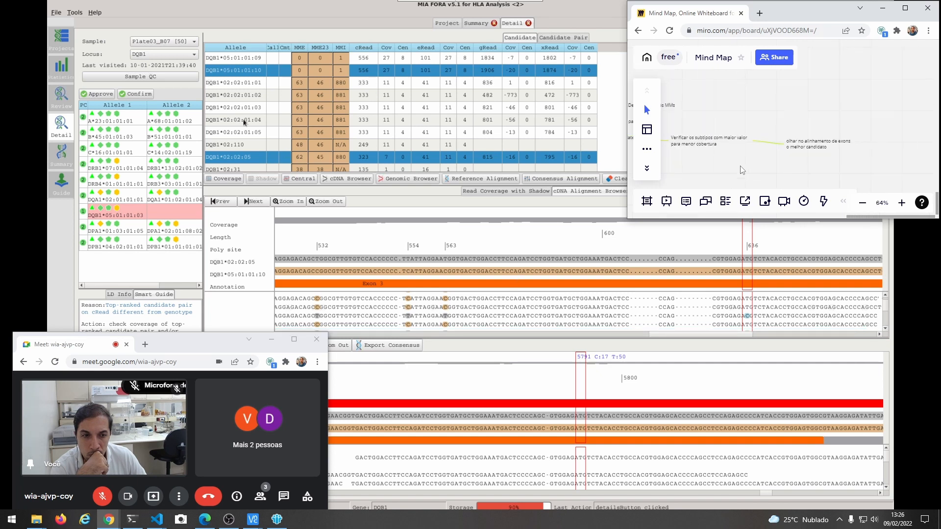
left_click_drag(742, 167, 840, 158)
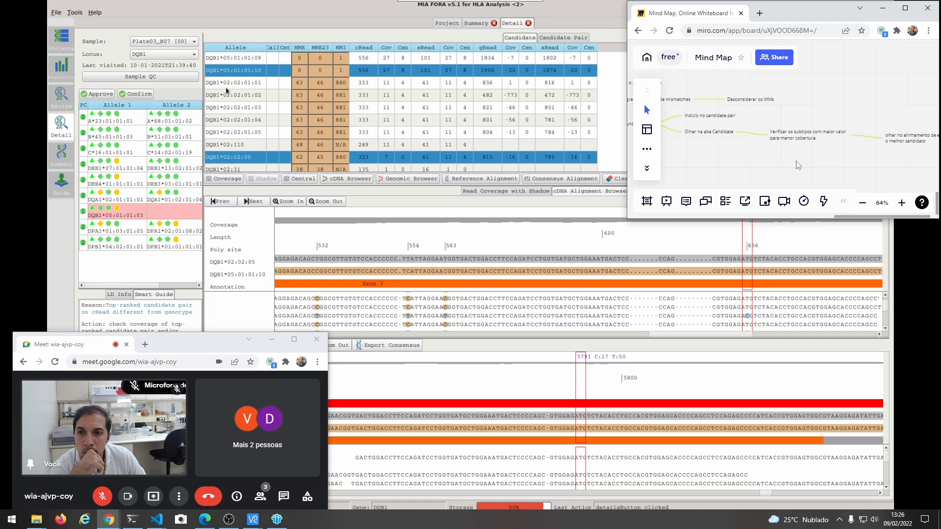
left_click(233, 82, "ctrl")
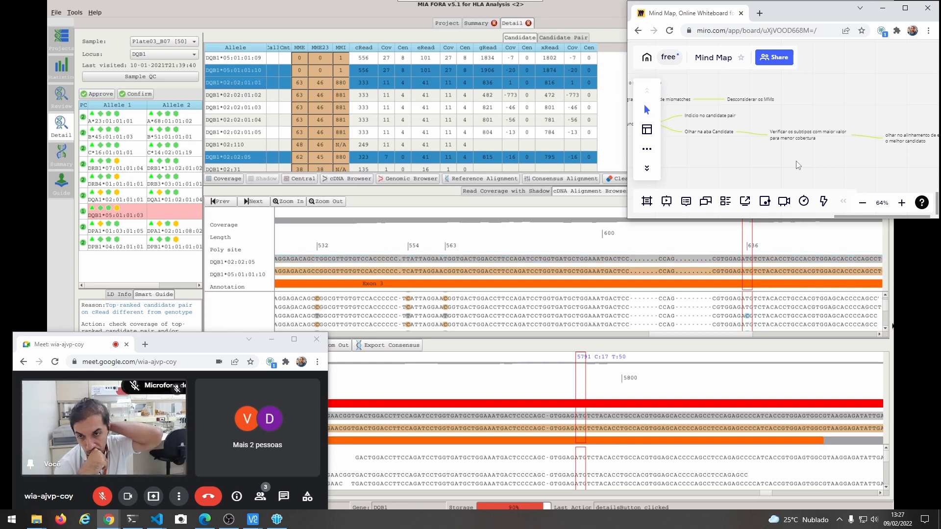
scroll(873, 332, "down", 2)
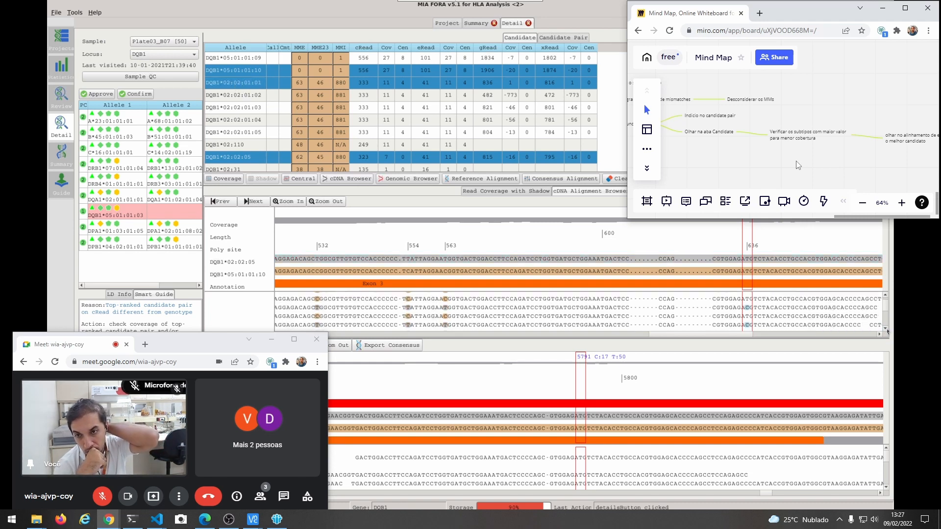
right_click(886, 329)
left_click(886, 333)
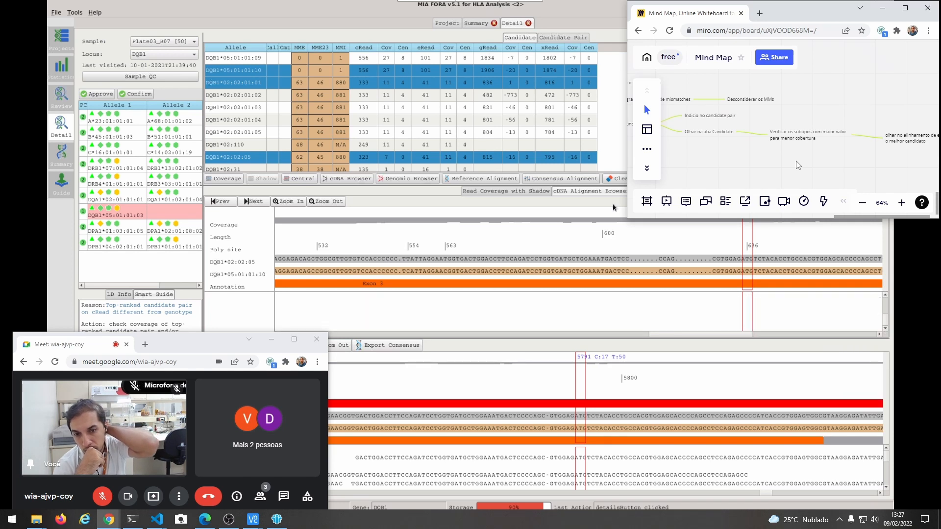
left_click(505, 192)
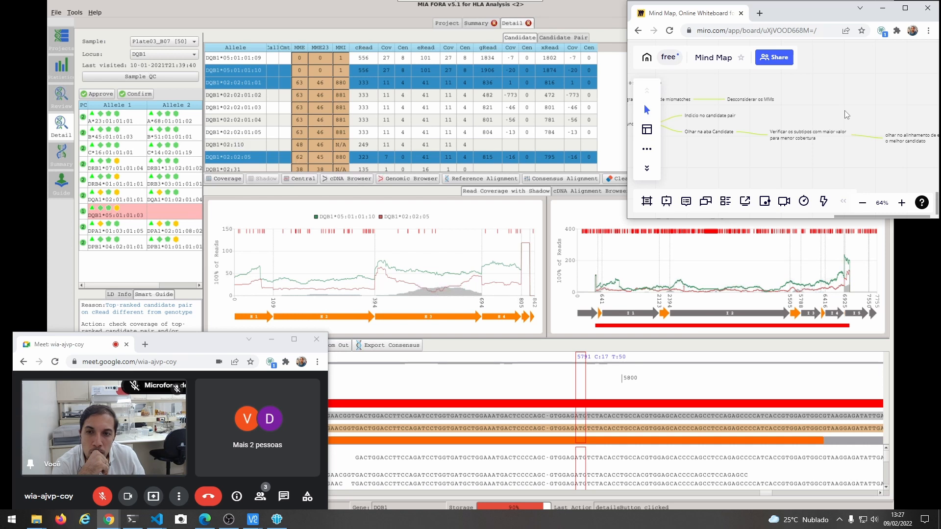
- Plot the read coverage of DQB1*05:01:01:10 together with DQB1*02:31 as the second candidate, and unmute the meeting microphone
scroll(237, 135, "down", 2)
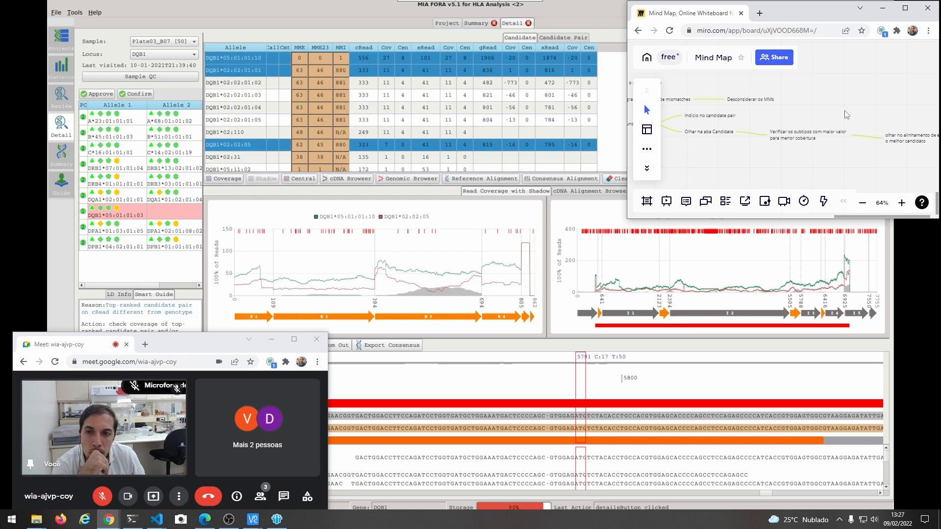
left_click(237, 135, "ctrl")
left_click(226, 146, "ctrl")
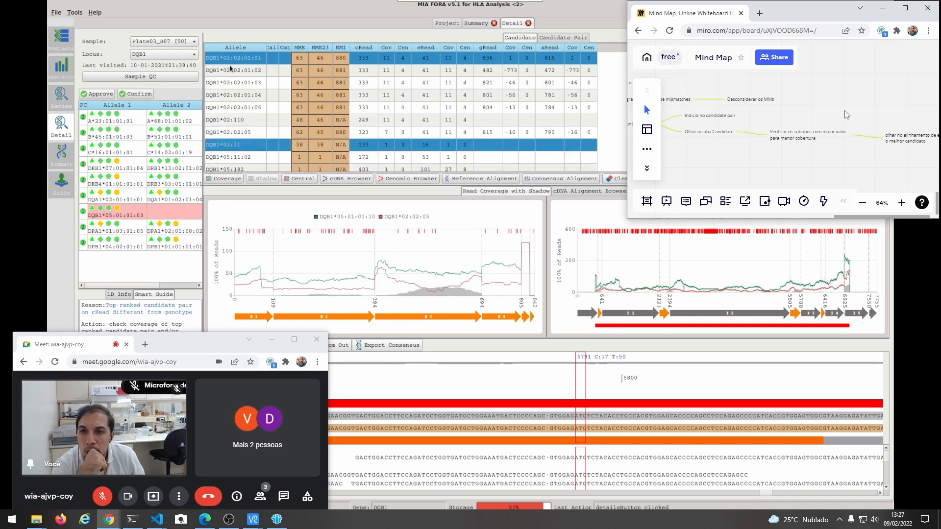
left_click(103, 496)
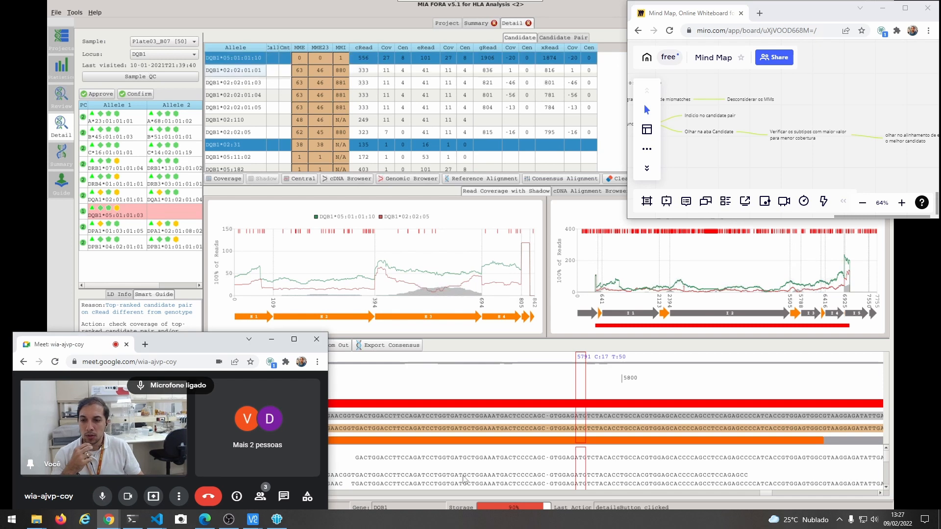
left_click(232, 179)
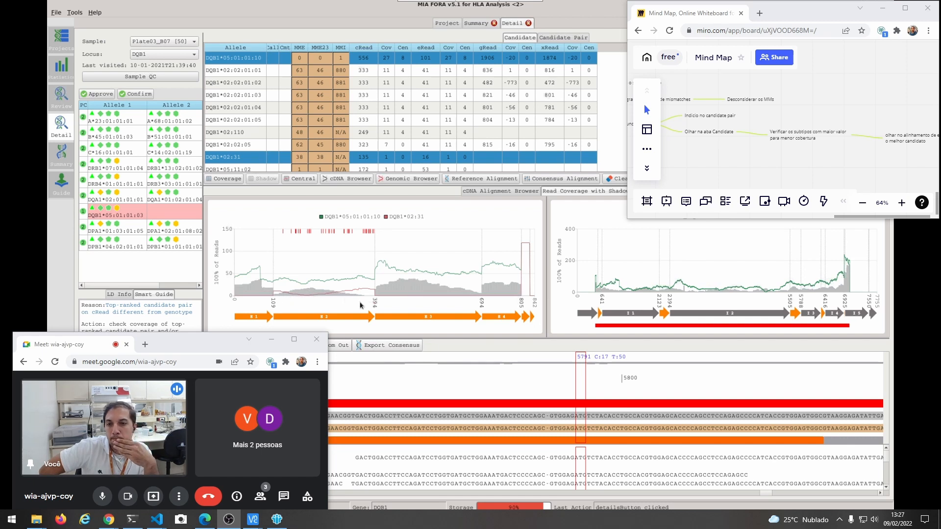
- Deselect DQB1*02:31, then examine the candidate list and the exon 2 coverage on the cDNA plot
left_click(251, 158, "ctrl")
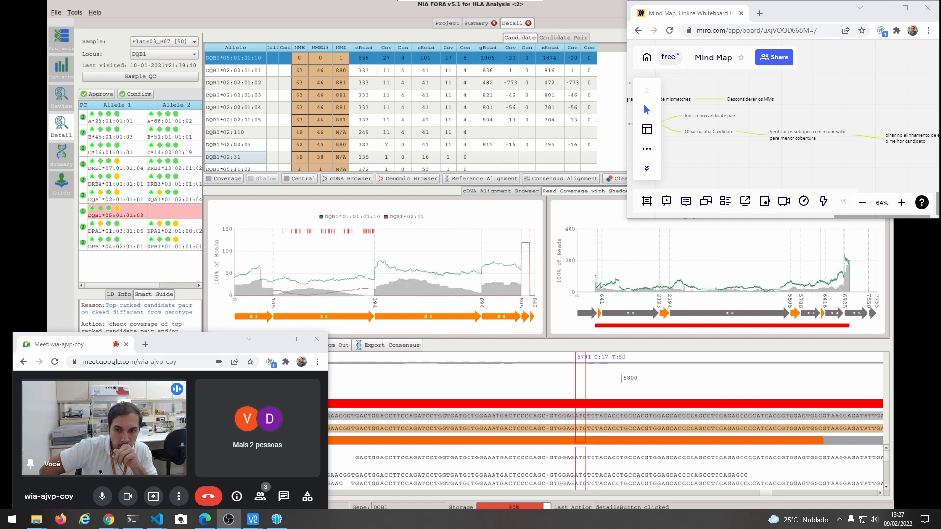
scroll(252, 147, "up", 4)
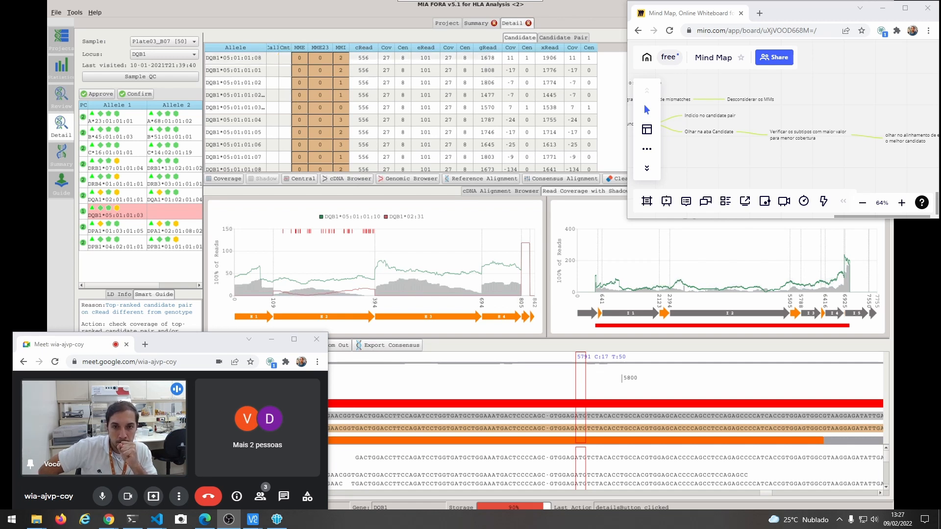
scroll(251, 112, "down", 2)
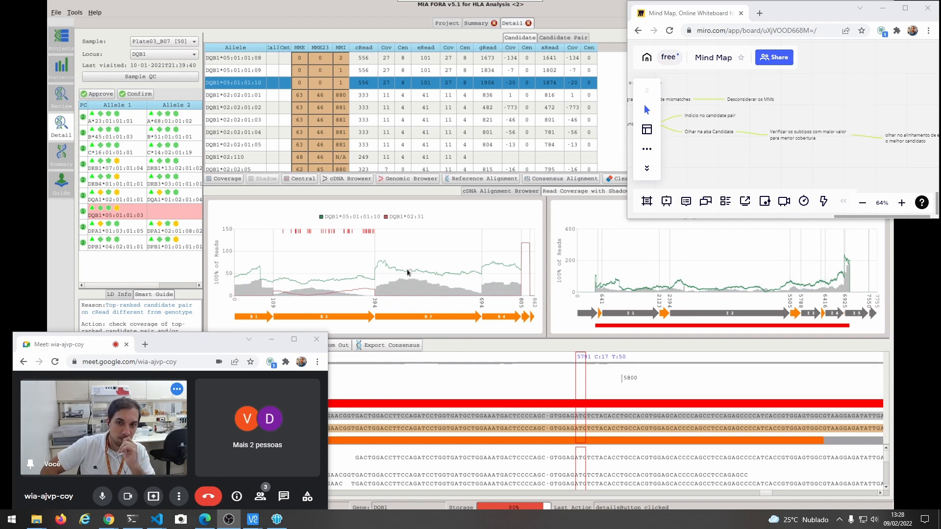
mouse_move(363, 279)
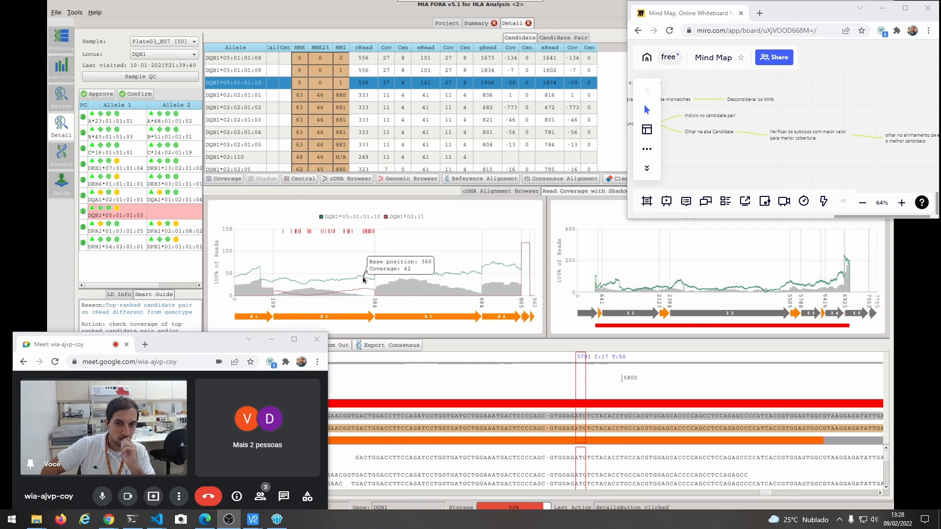
mouse_move(320, 283)
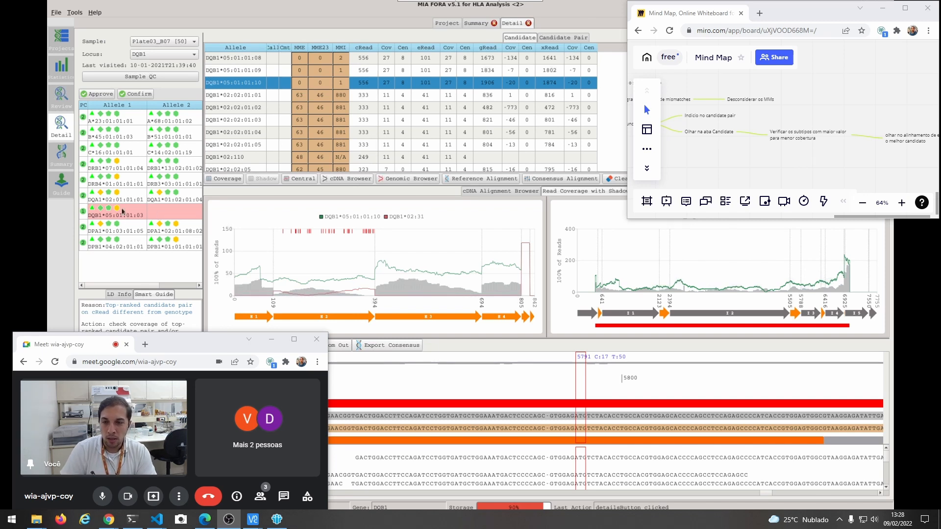
mouse_move(125, 211)
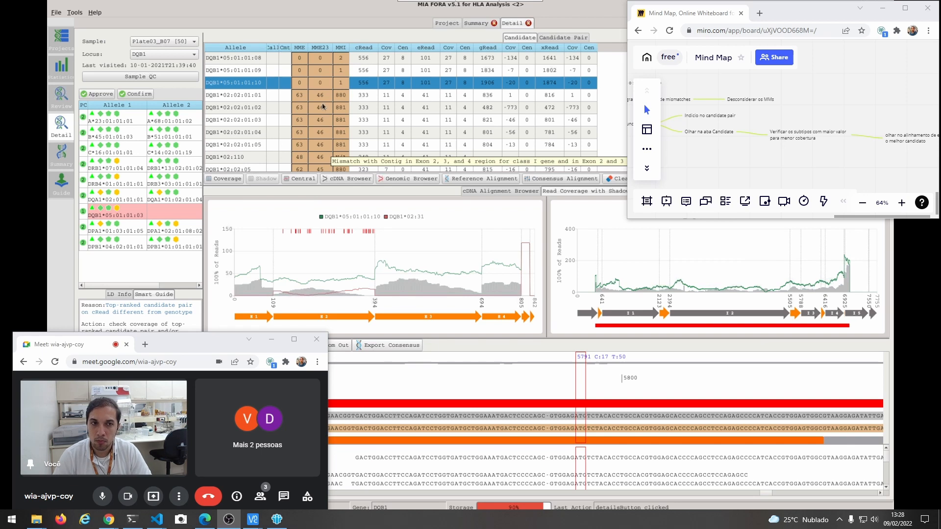
- Enlarge the Miro window to nearly the full screen height and bring the whole mind map into view
left_click(796, 170)
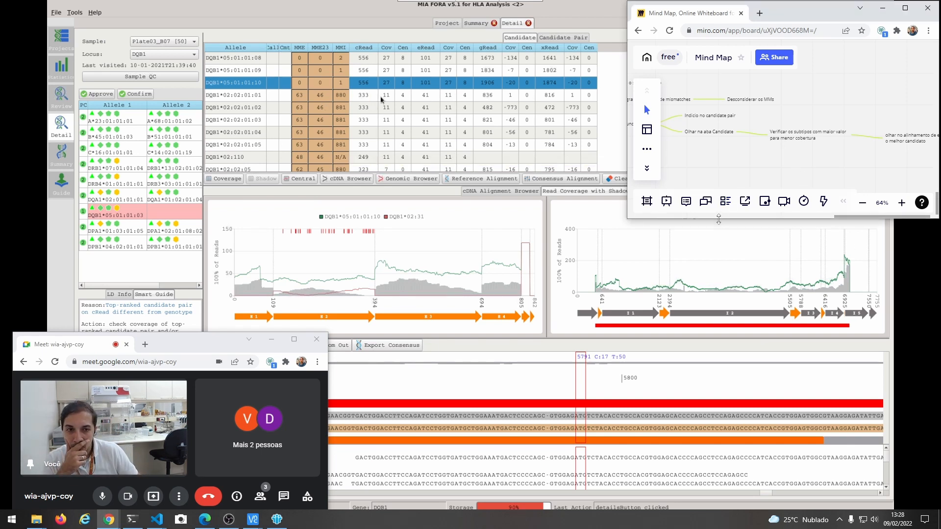
left_click_drag(718, 218, 734, 482)
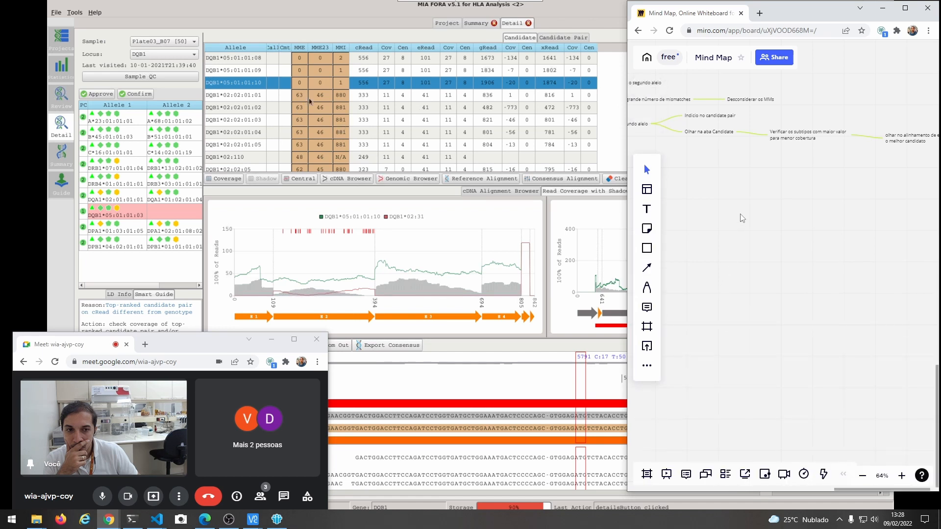
scroll(716, 204, "down", 8)
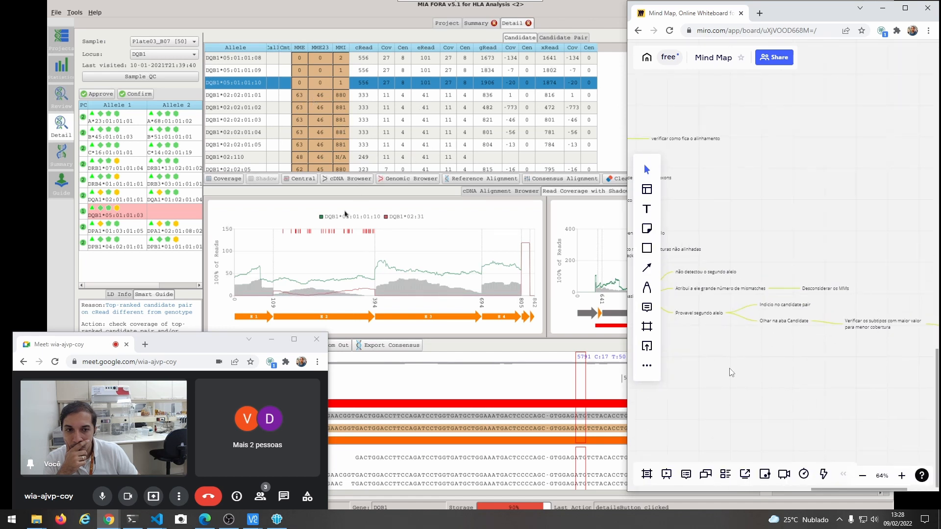
left_click_drag(680, 378, 803, 392)
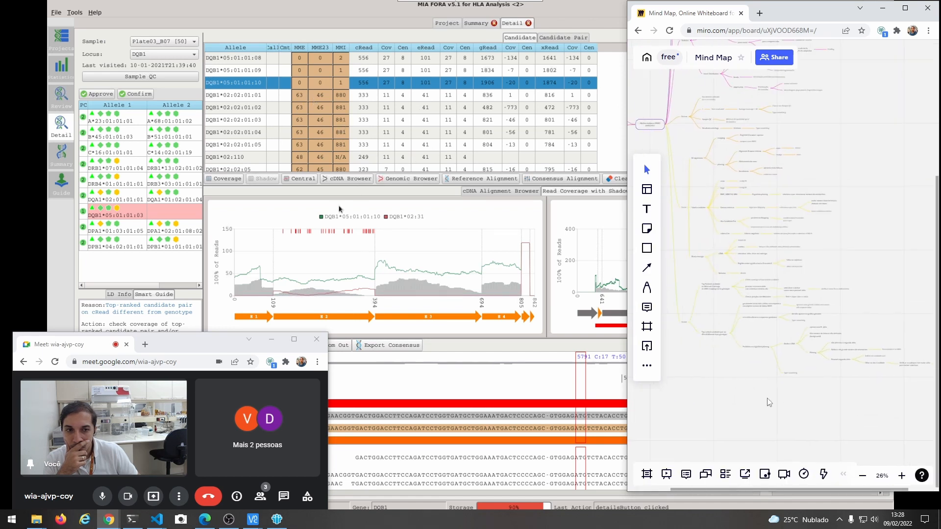
scroll(726, 401, "down", 4)
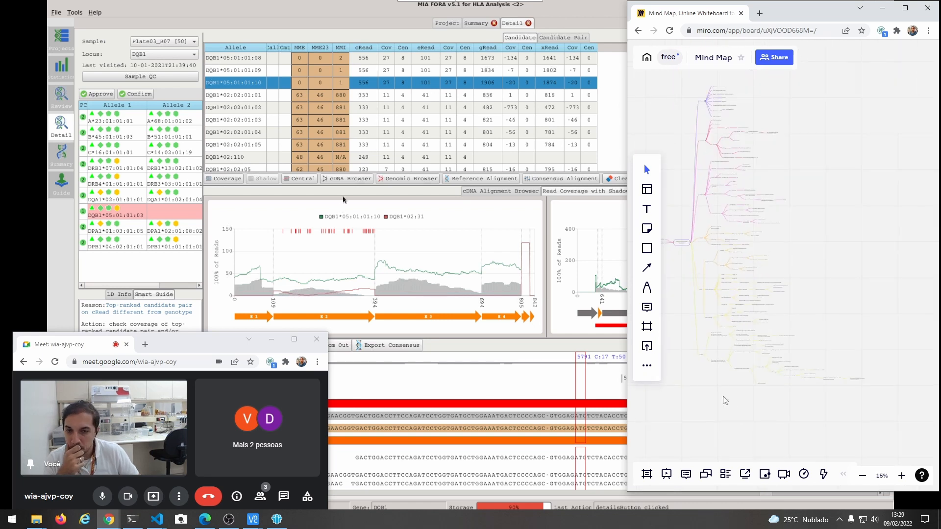
- Go back to the MIA FORA project list and show the "Problema no algoritmo phasing" branch of the Miro mind map
left_click(478, 24)
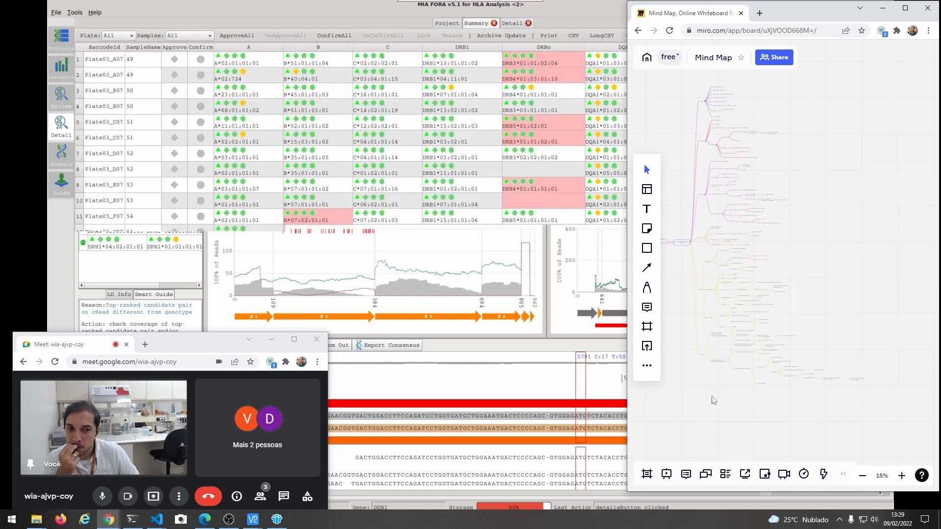
mouse_move(727, 397)
left_mouse_down()
mouse_move(755, 399)
mouse_move(763, 410)
left_mouse_up()
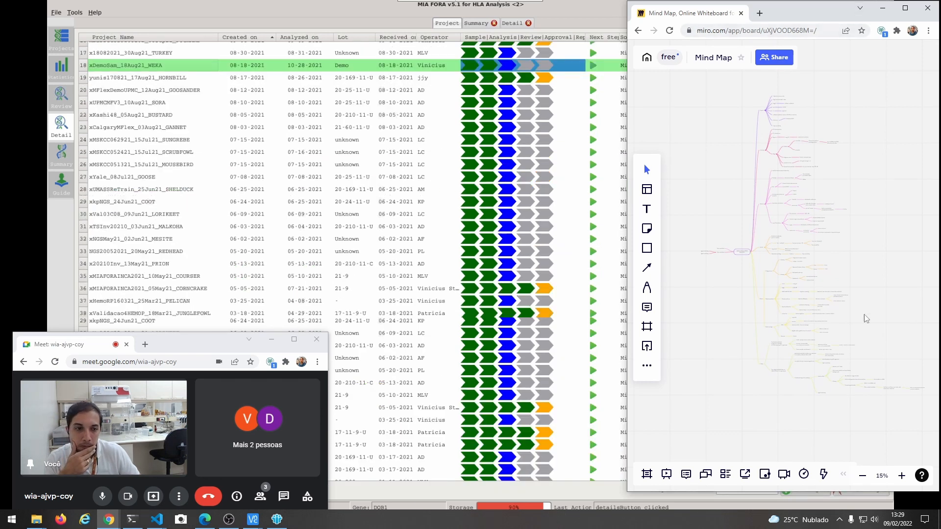
scroll(843, 407, "up", 4)
scroll(779, 392, "up", 8)
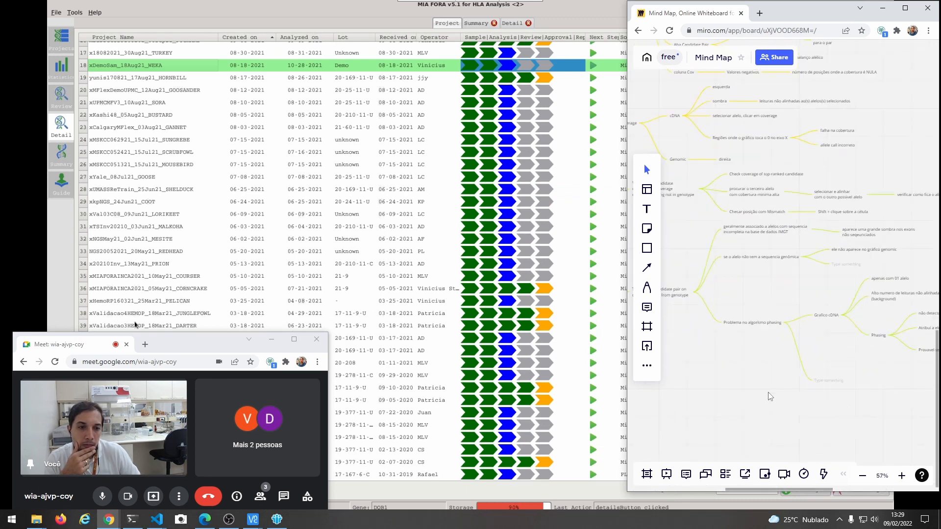
- Open the genotype summary of project xHemoRP160321_25Mar21_PELICAN and minimize the Miro window
left_click_drag(741, 391, 830, 349)
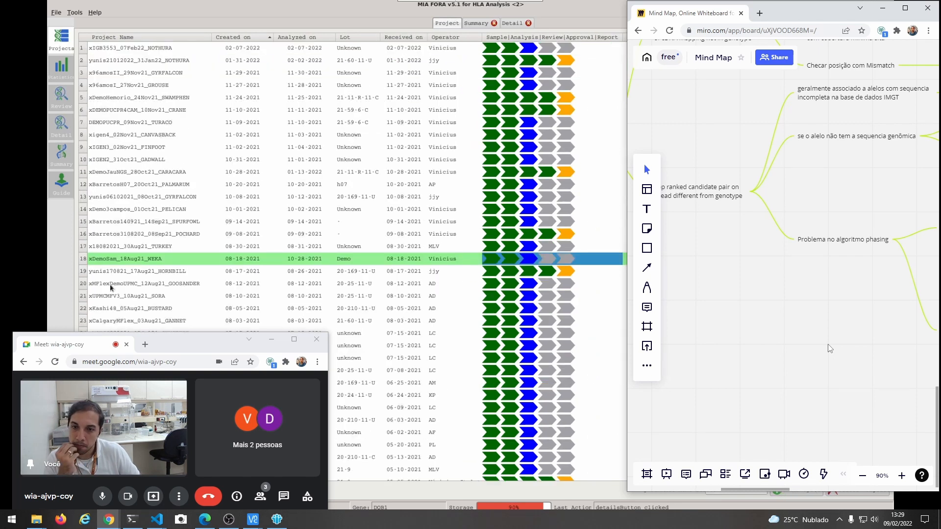
scroll(333, 338, "down", 1)
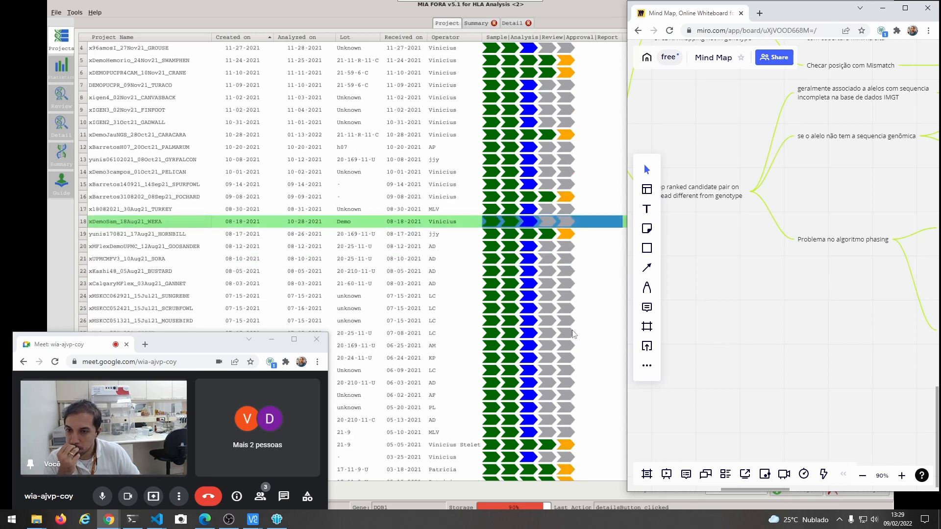
scroll(192, 319, "down", 4)
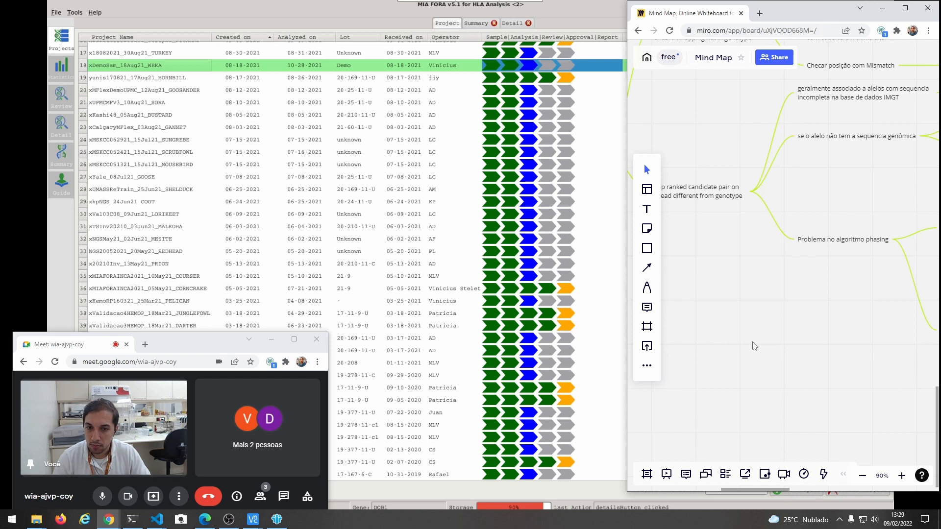
left_click(151, 305)
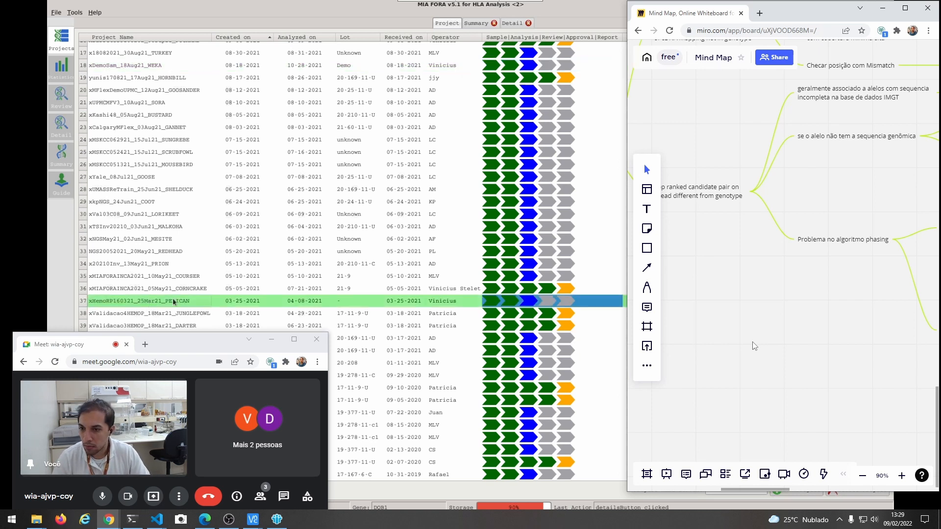
left_click(60, 156)
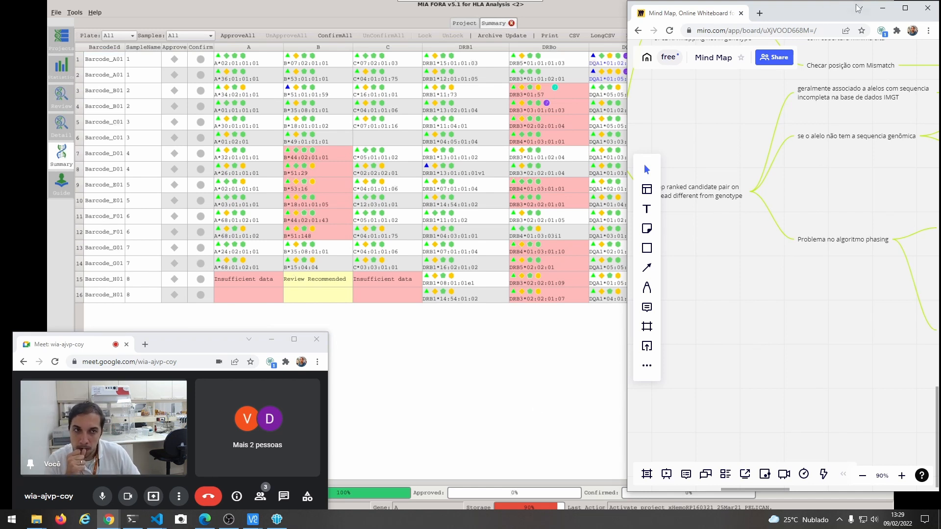
left_click(882, 9)
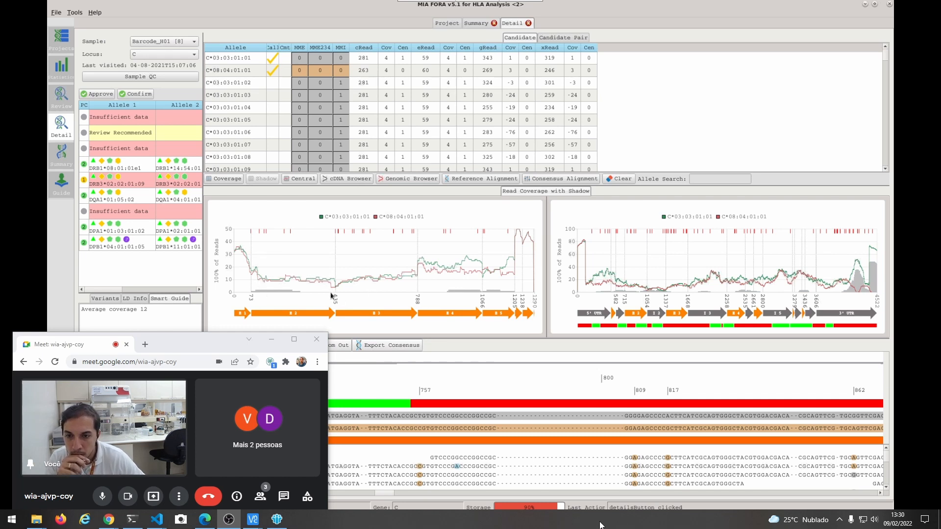
- Examine the locus C candidate alleles of Barcode_H01 through the C*04:01:01 group and return to the start of the list
left_click(886, 158)
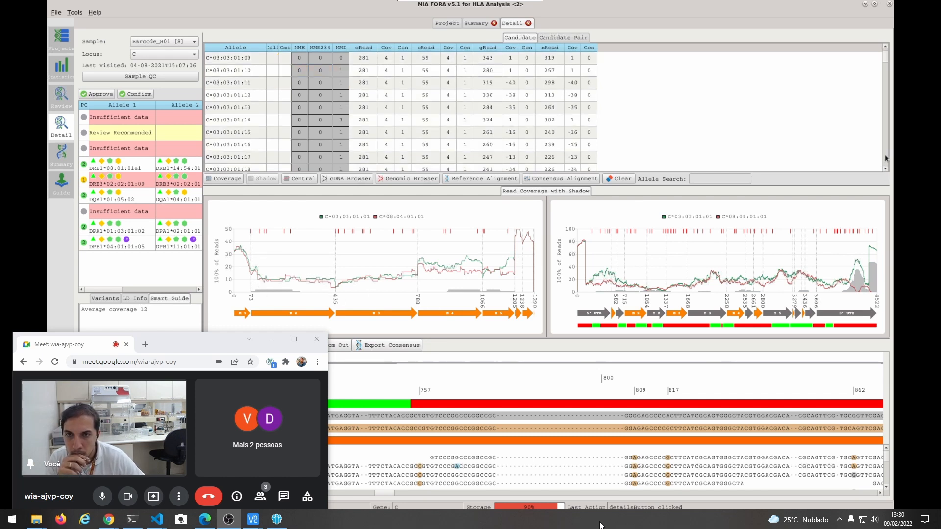
left_click(886, 159)
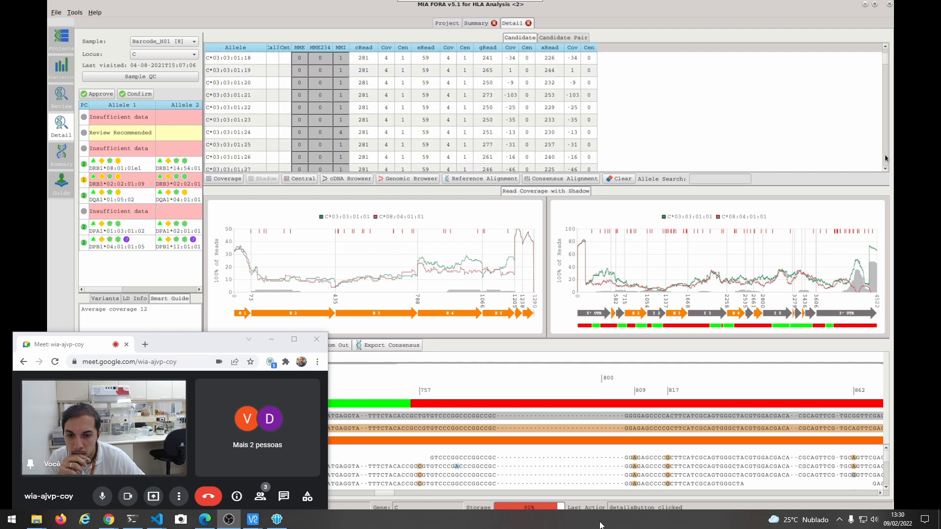
left_click(886, 159)
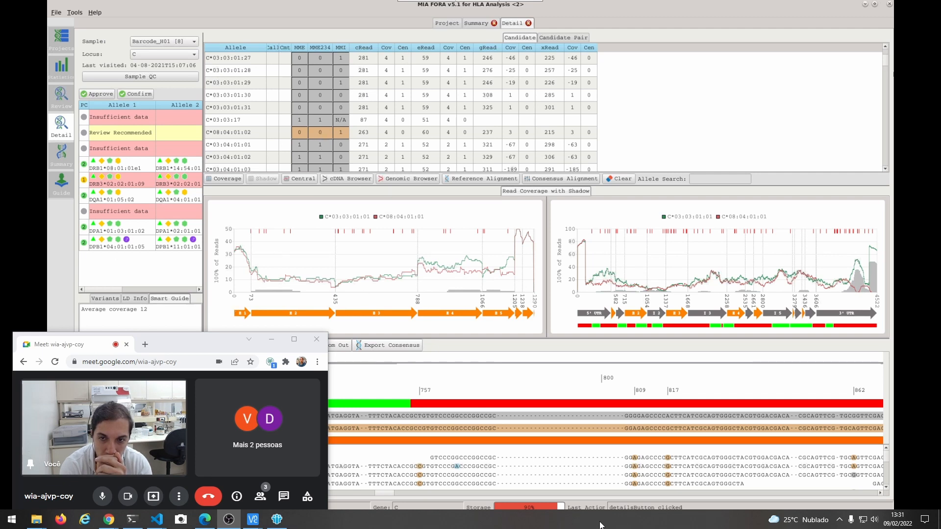
left_click_drag(884, 63, 884, 51)
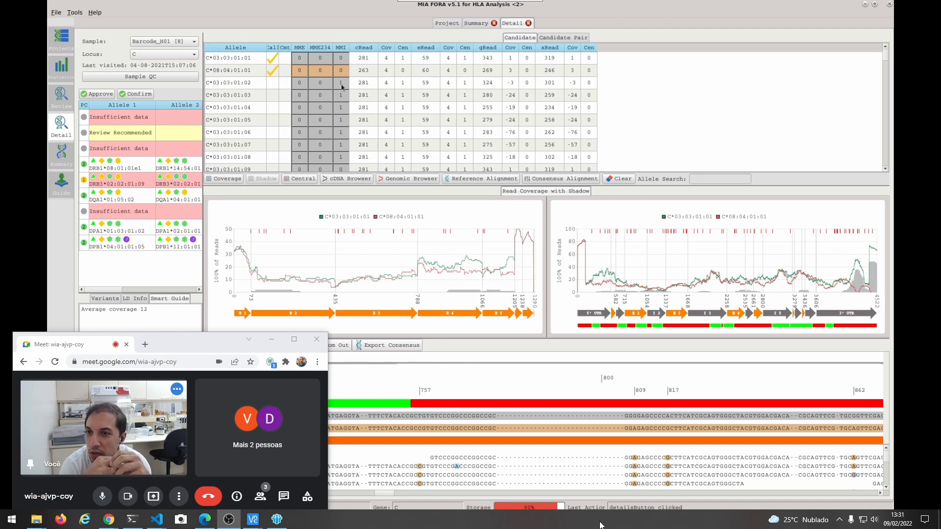
- Add the comment "OWI" to candidate allele C*03:03:01:01 of Barcode_H01
left_click(284, 65)
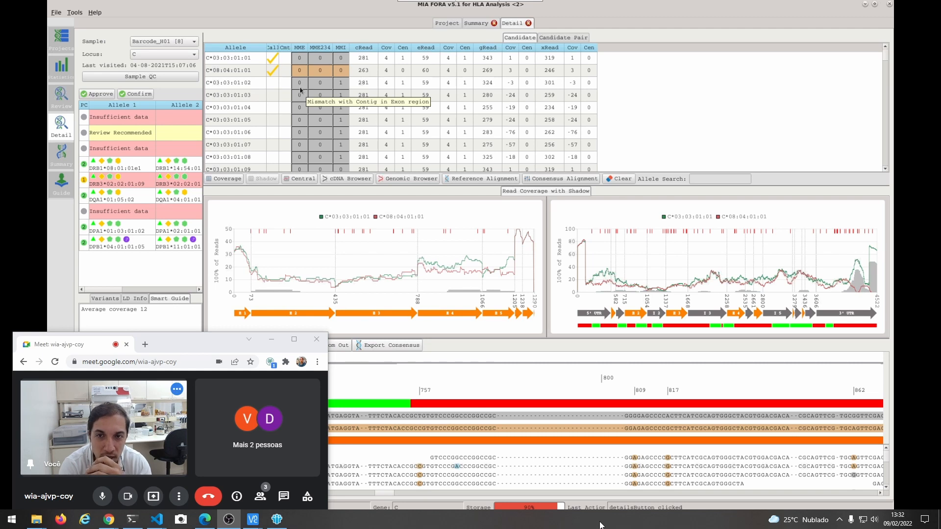
double_click(287, 61)
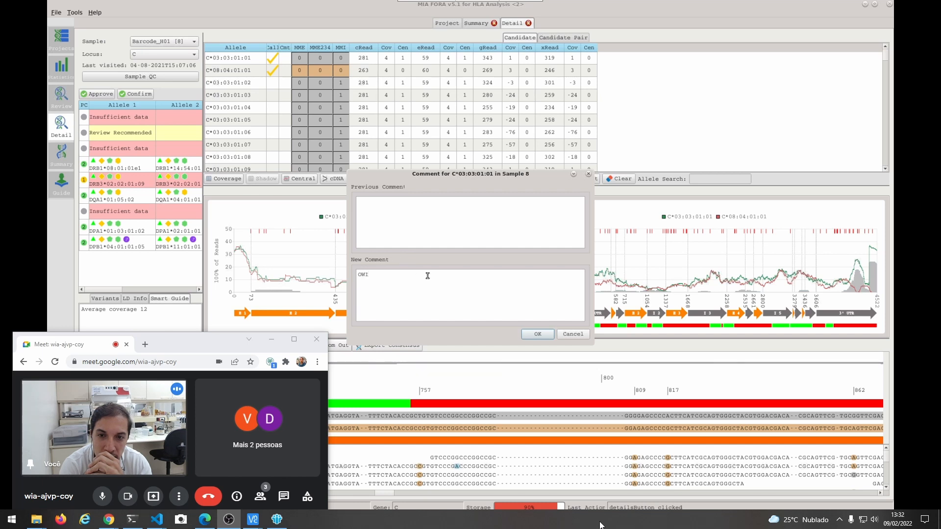
left_click(527, 335)
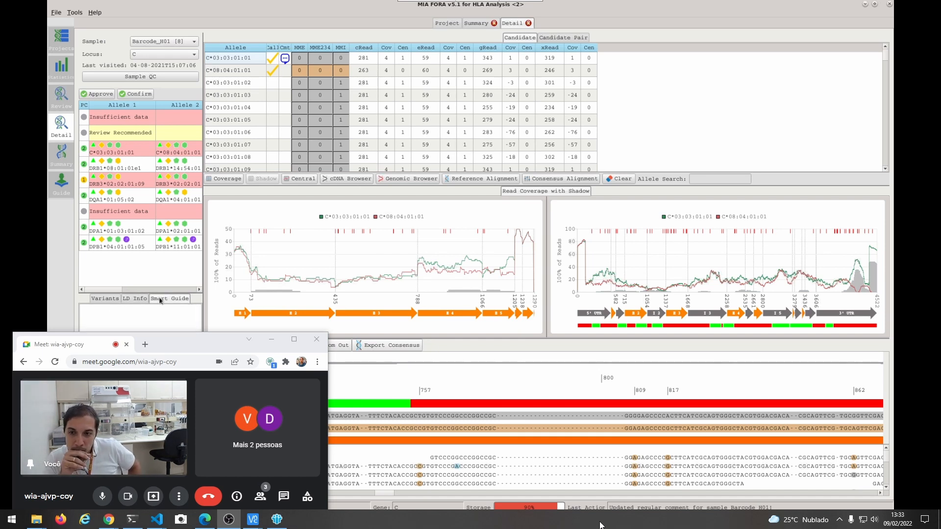
- Move the Meet window off the sequence alignment and Smart Guide areas, placing it over the candidate table
left_click_drag(209, 350, 232, 445)
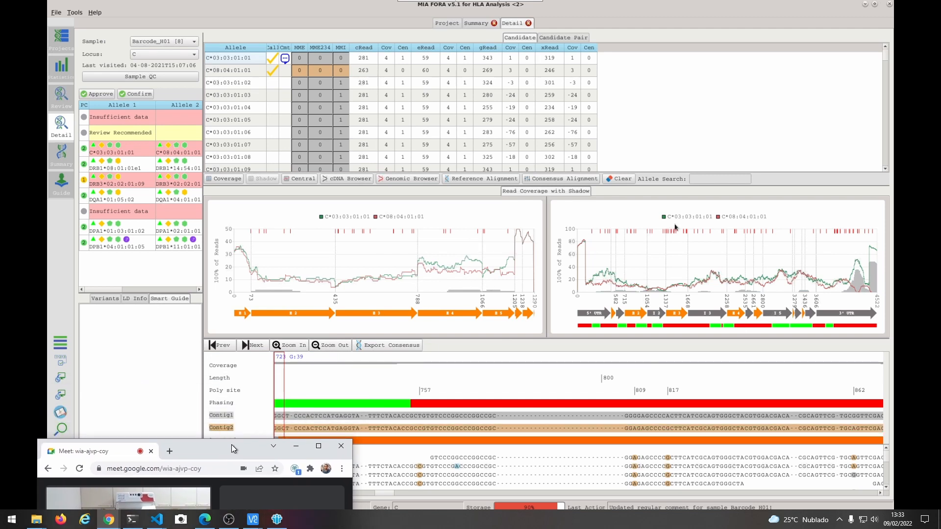
left_click_drag(231, 445, 233, 442)
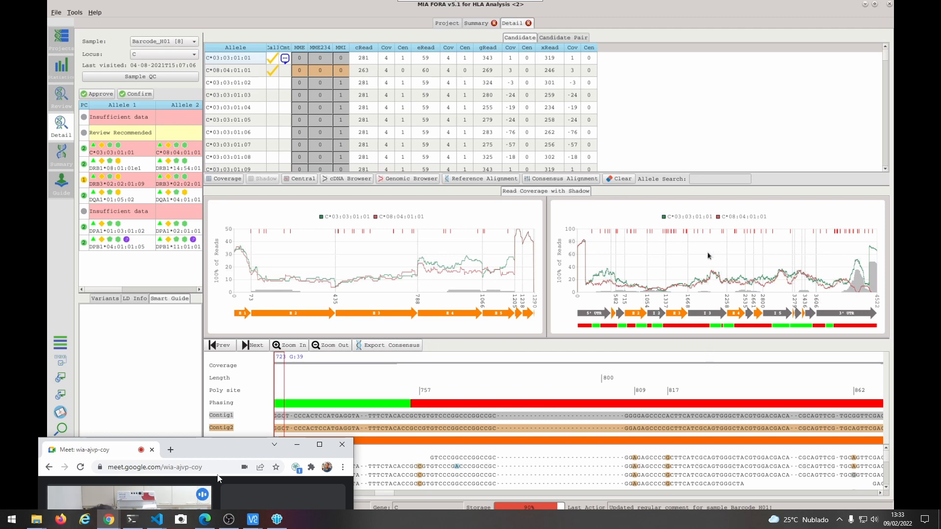
double_click(224, 451)
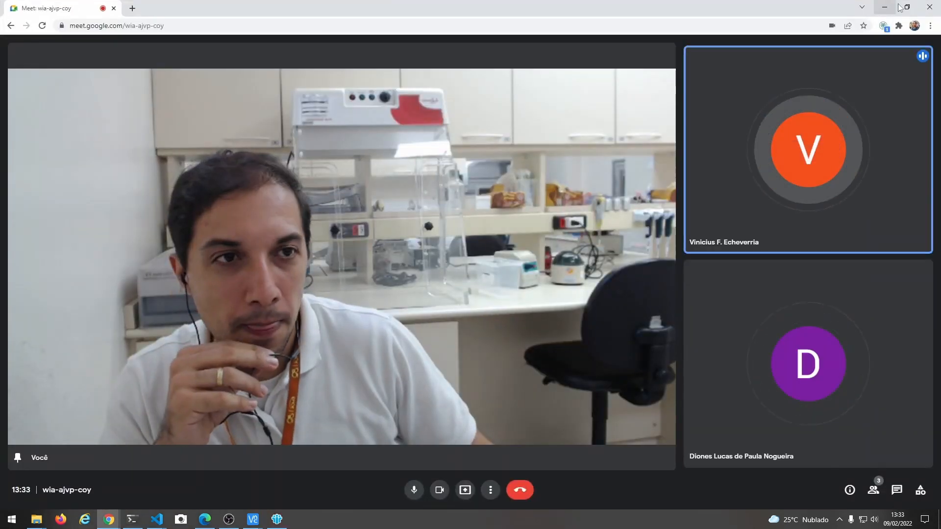
left_click(908, 7)
left_click_drag(244, 461, 233, 15)
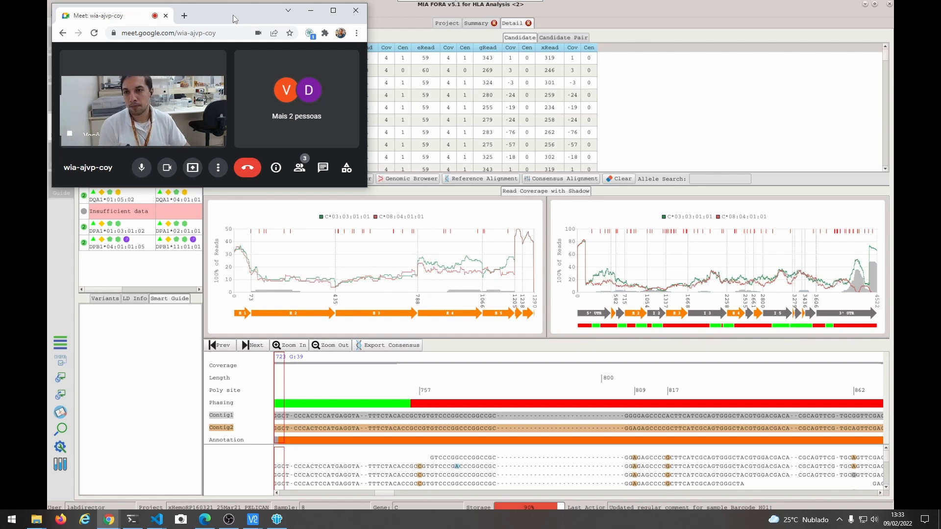
- Switch the meeting camera off and on again, and move the Meet window clear of the genotype summary table
left_click(167, 168)
left_click(167, 168)
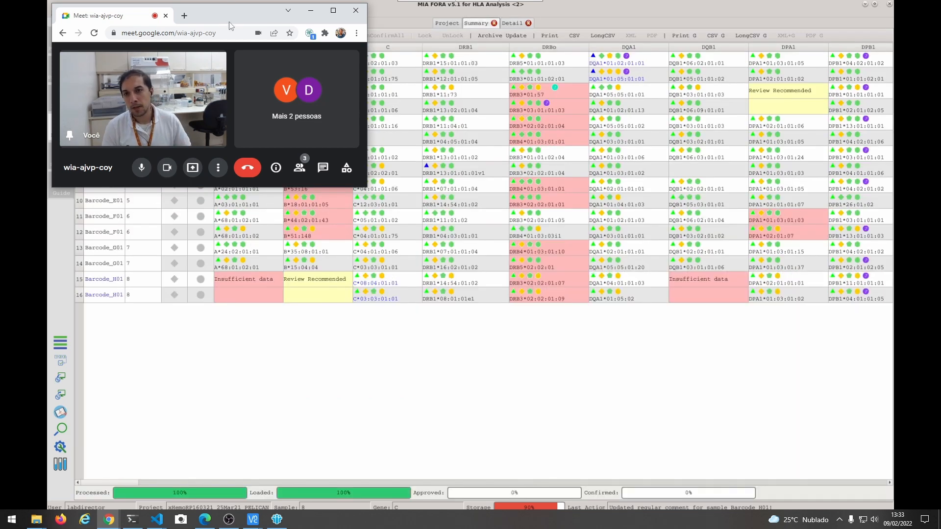
left_click_drag(233, 20, 184, 327)
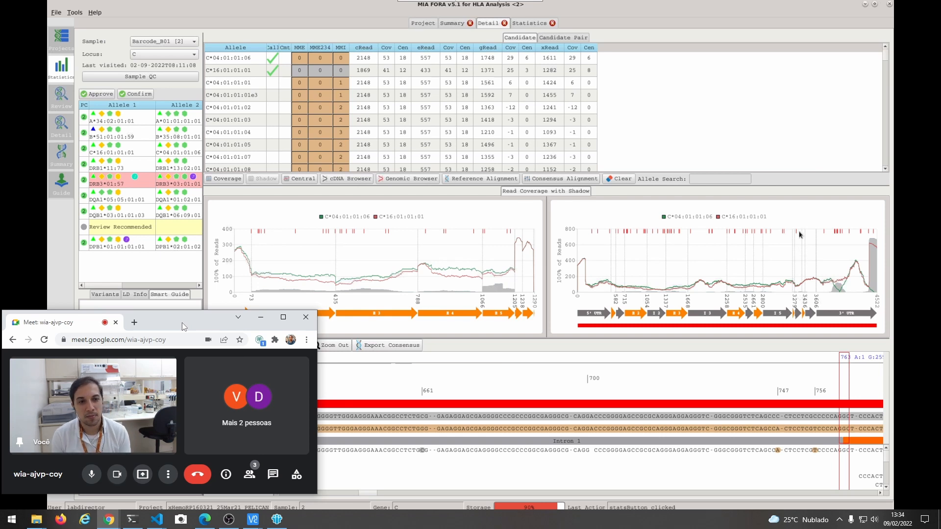
- Examine the locus C genomic coverage and genotype list of Barcode_B01, and return to the project's genotype summary
mouse_move(796, 236)
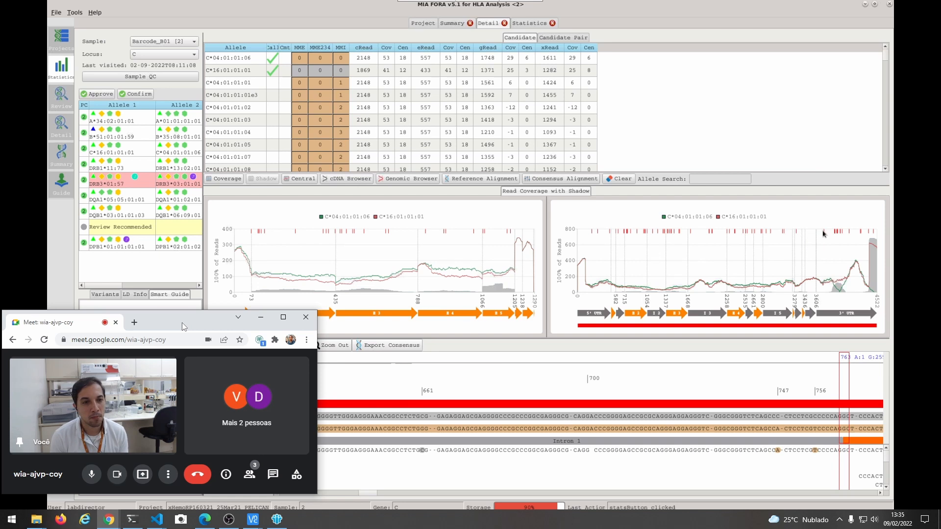
mouse_move(825, 236)
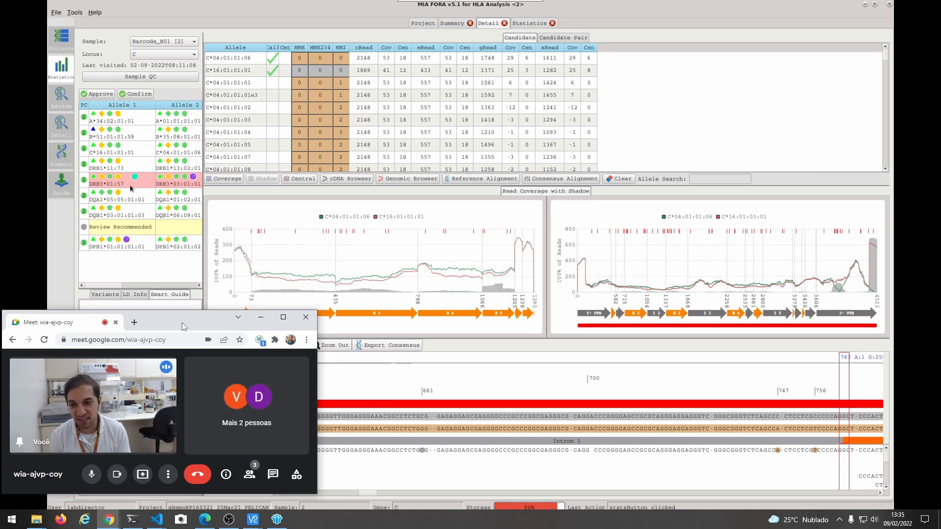
mouse_move(132, 188)
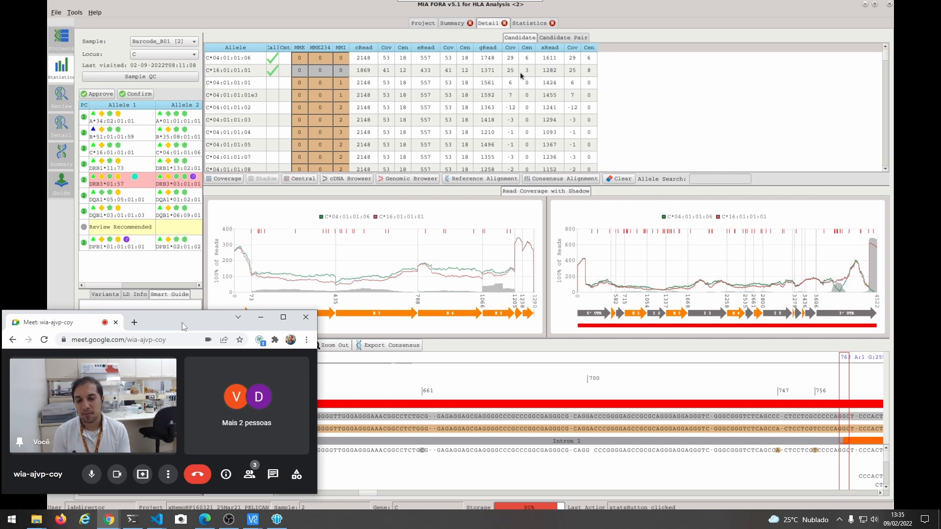
left_click(455, 23)
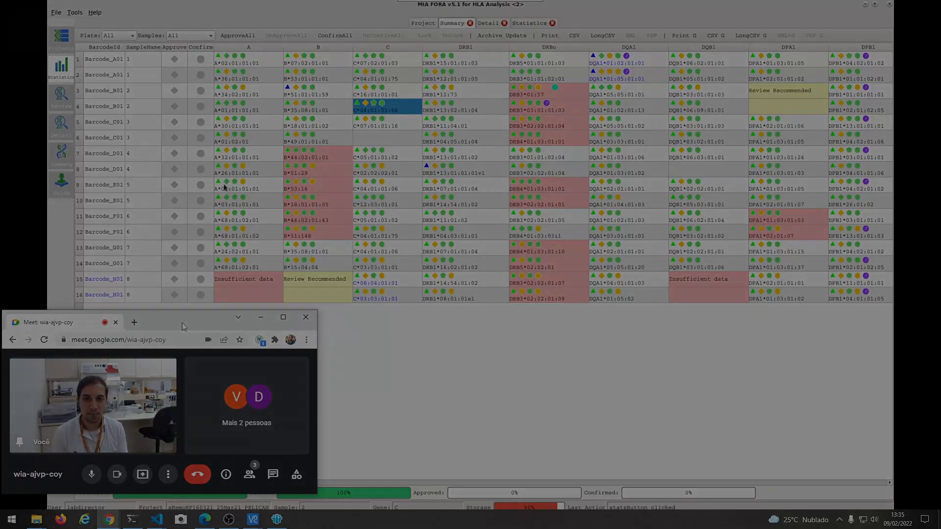
mouse_move(223, 184)
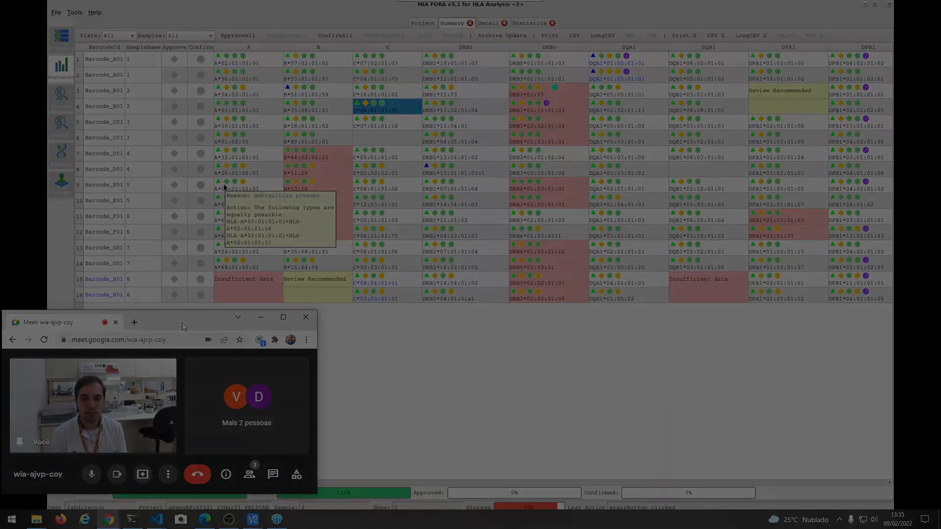